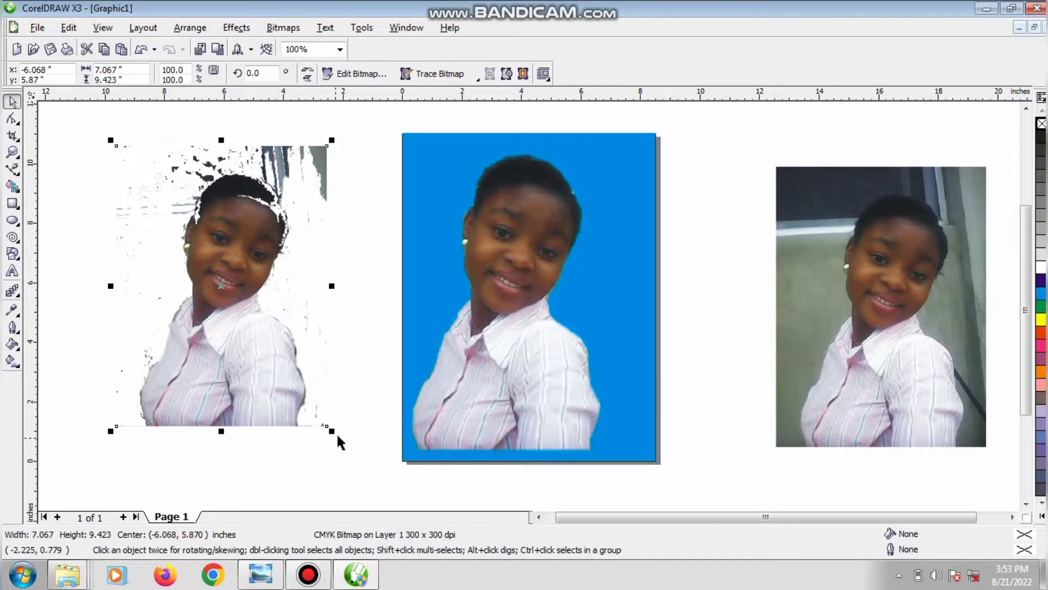
Step: Shrink the portrait with the partly removed background to about 2.66 by 3.54 inches and place it near the blue page's right edge
left_click_drag(332, 430, 203, 327)
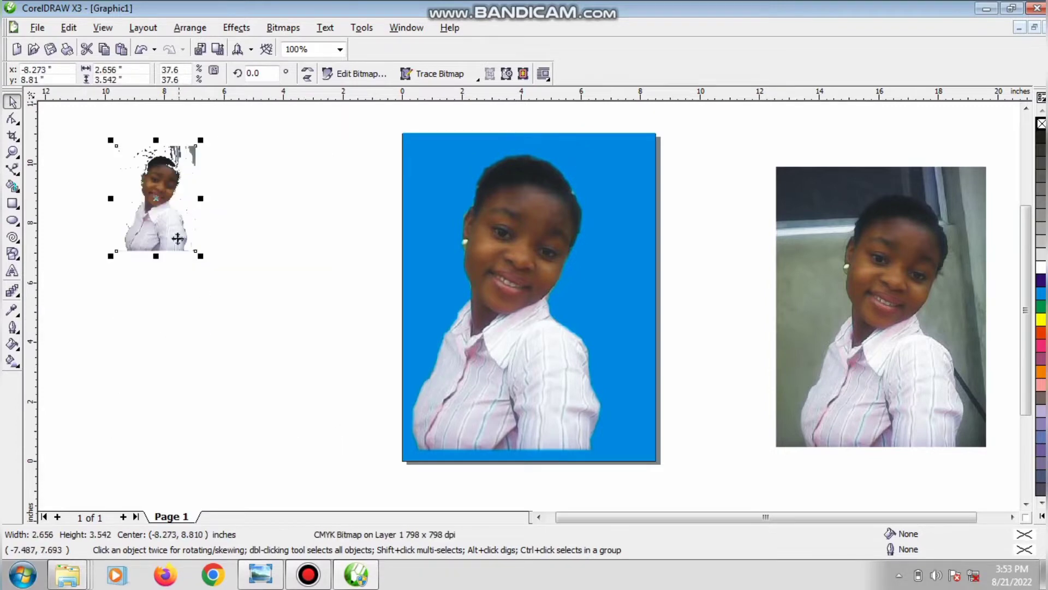
left_click_drag(174, 238, 633, 319)
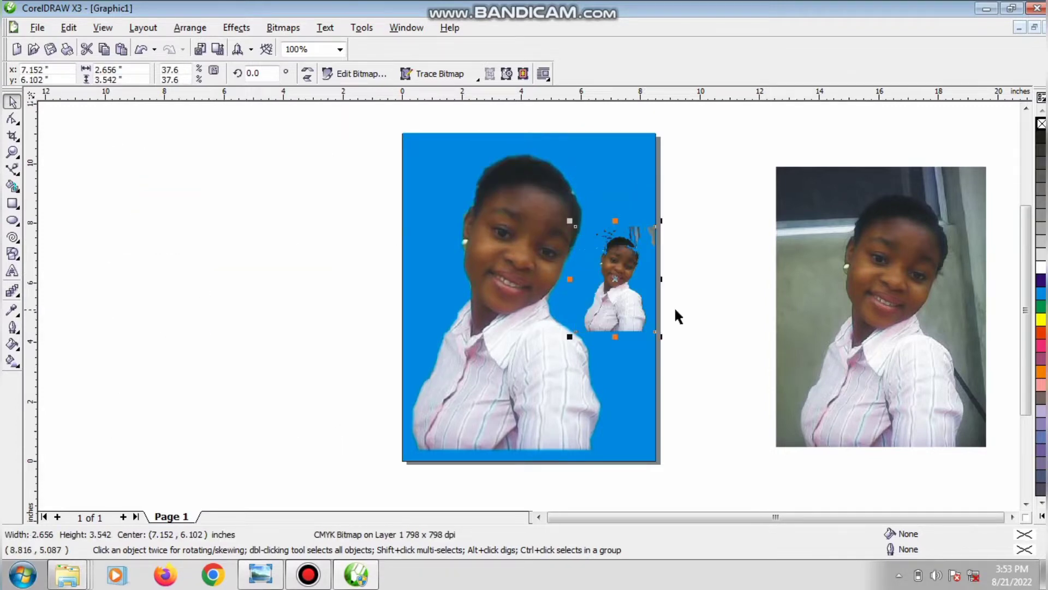
left_click(712, 311)
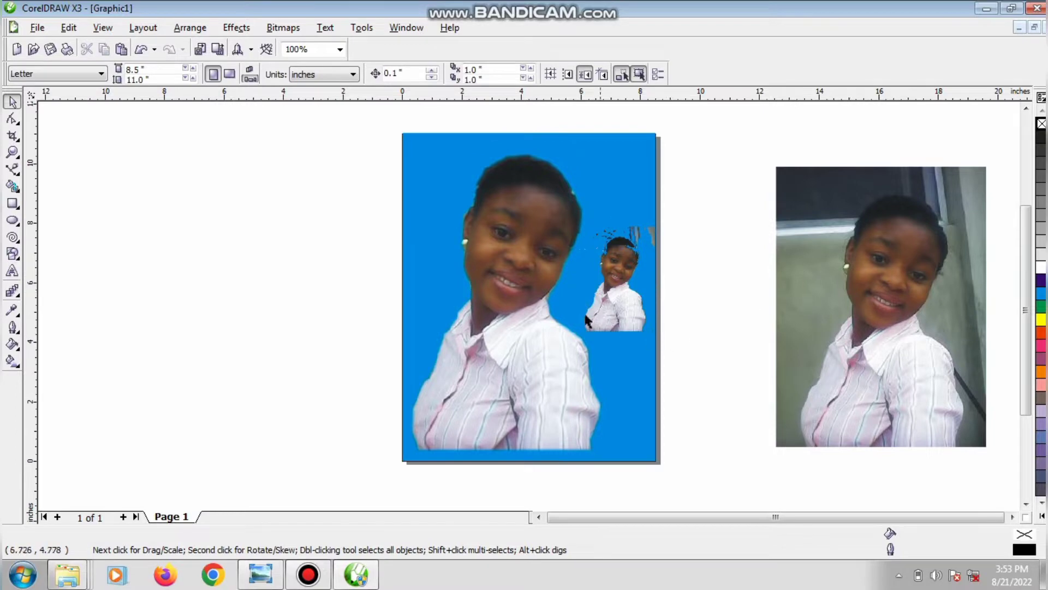
Step: Import IMG_20220821_153124_6 from the desktop's DESIGNS folder and place it beside the page's left side, about 6.84 by 5.13 inches
left_click(201, 51)
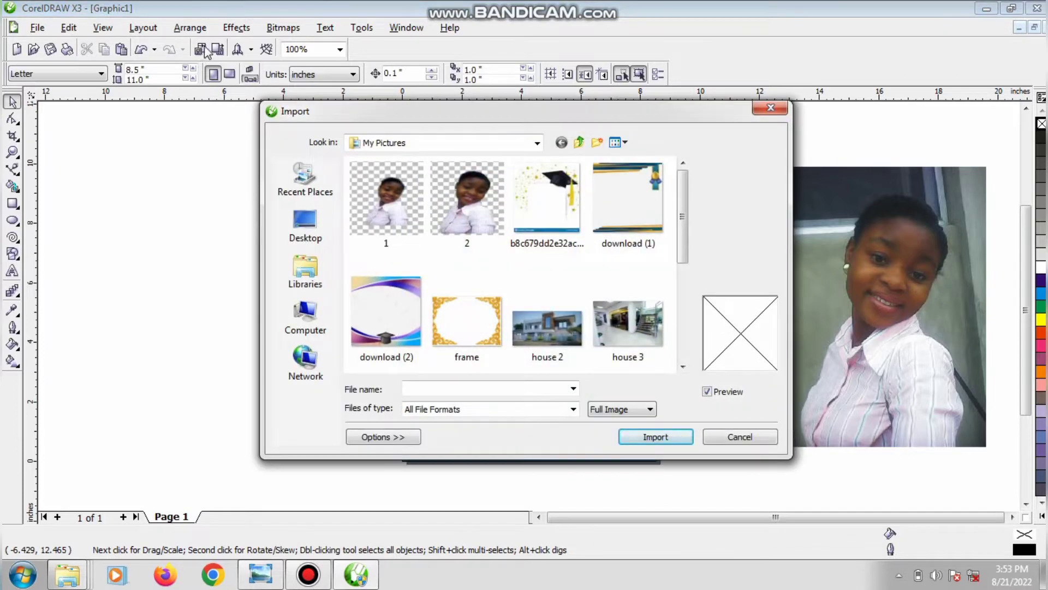
left_click(305, 225)
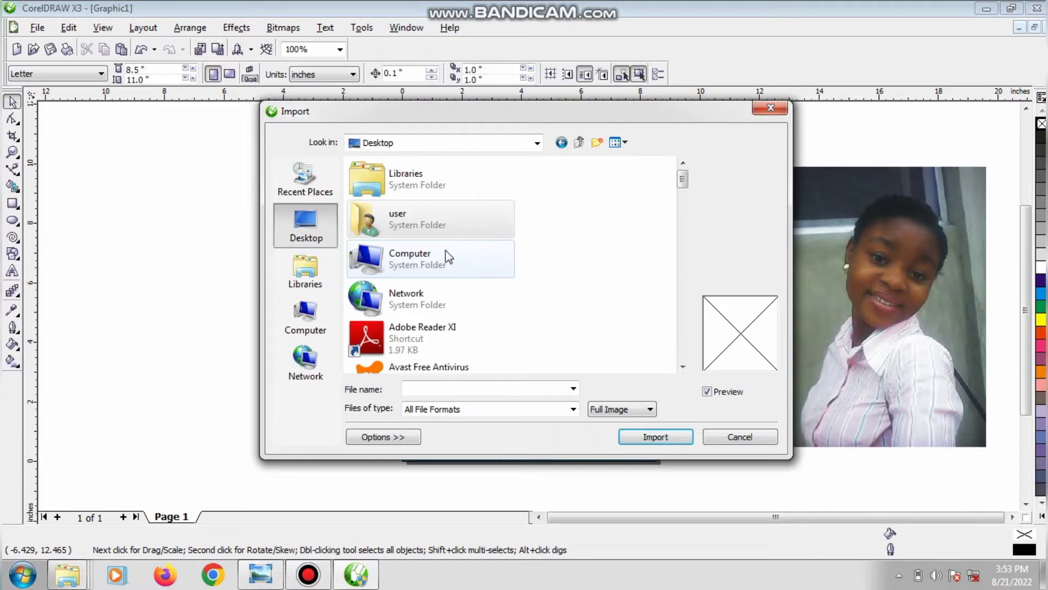
scroll(447, 256, "down", 5)
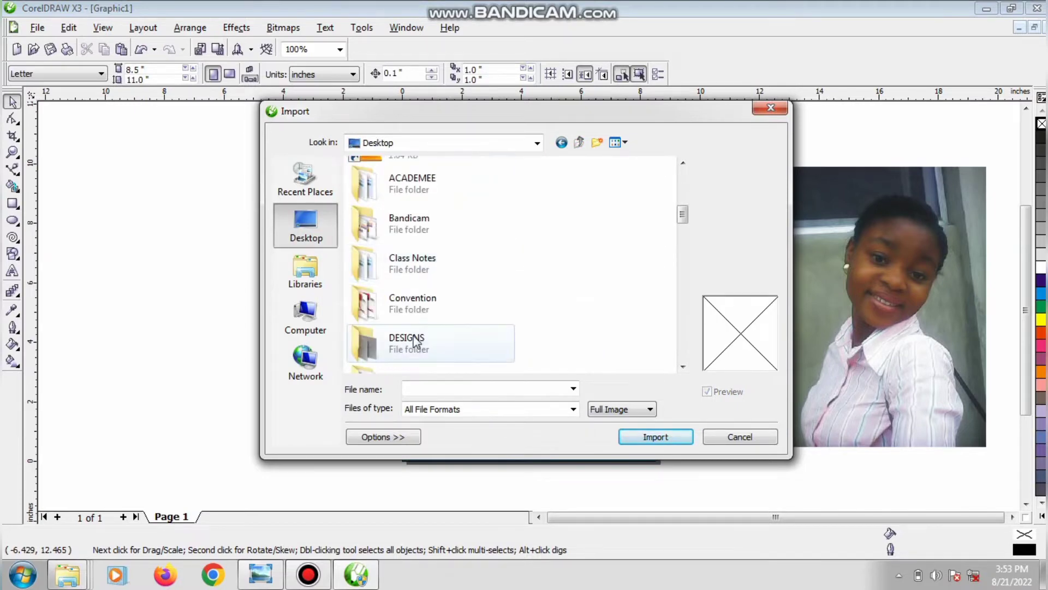
double_click(416, 342)
left_click(412, 254)
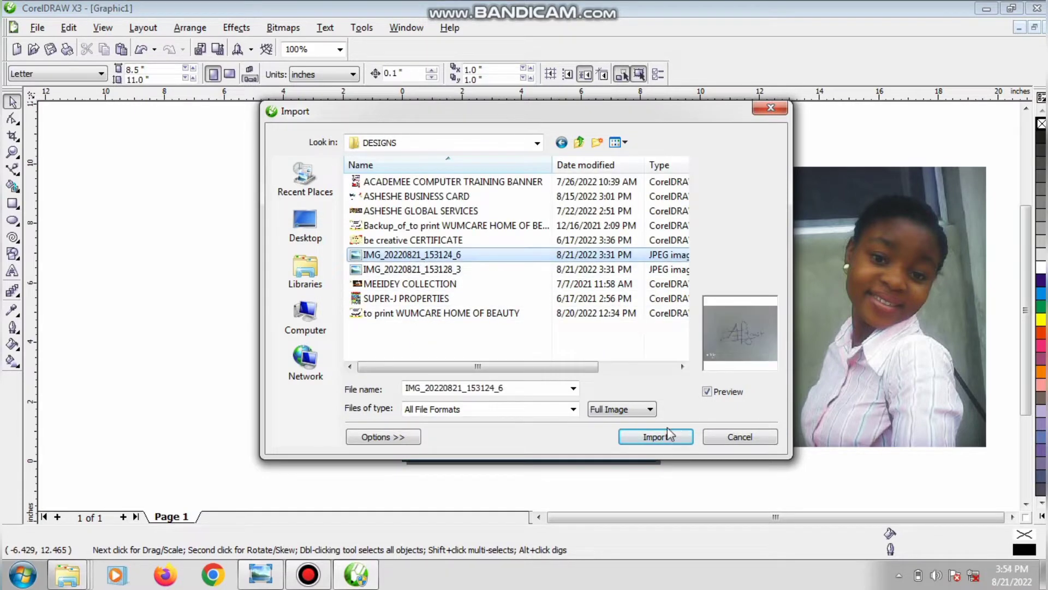
left_click(655, 436)
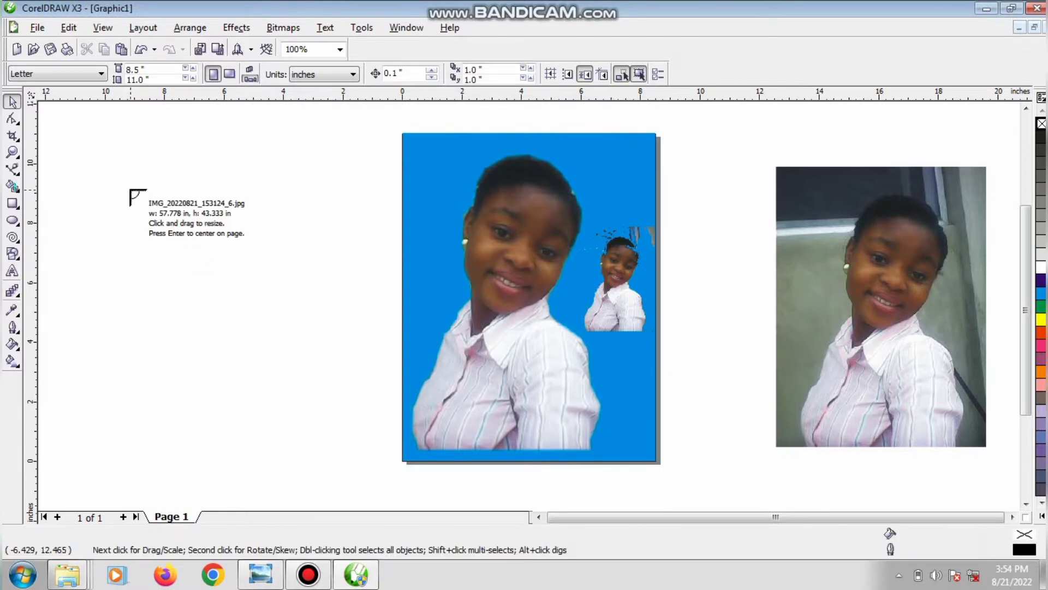
mouse_move(133, 188)
left_mouse_down()
mouse_move(246, 251)
mouse_move(335, 339)
left_mouse_up()
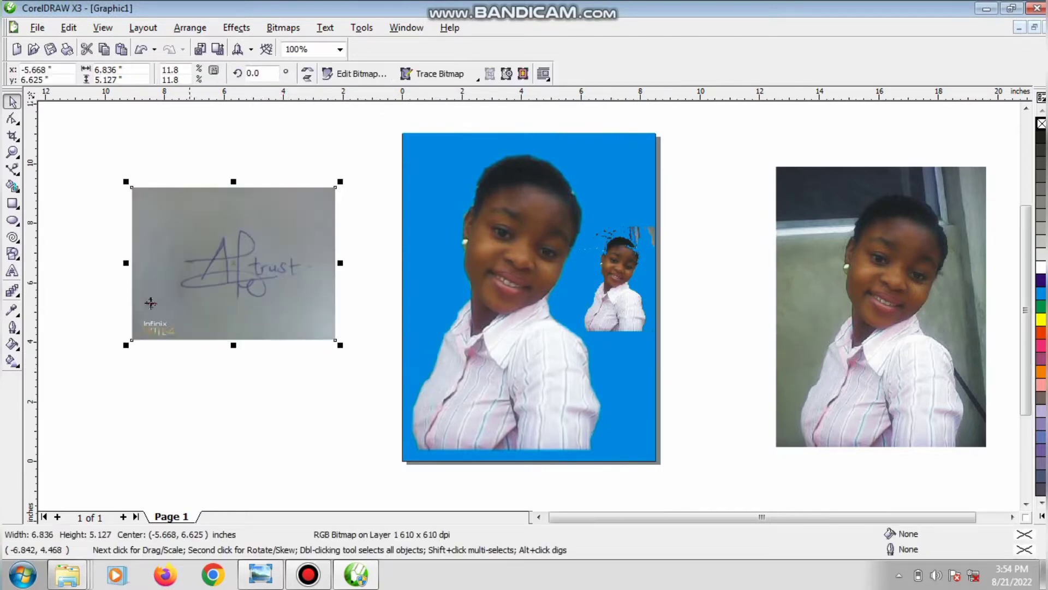
Step: Crop the signature photo closely around the handwriting with the Shape tool, to about 4.51 by 2.81 inches
key("F10")
left_click_drag(115, 164, 205, 391)
left_click_drag(132, 340, 175, 345)
left_click_drag(112, 310, 335, 302)
left_click_drag(139, 170, 344, 236)
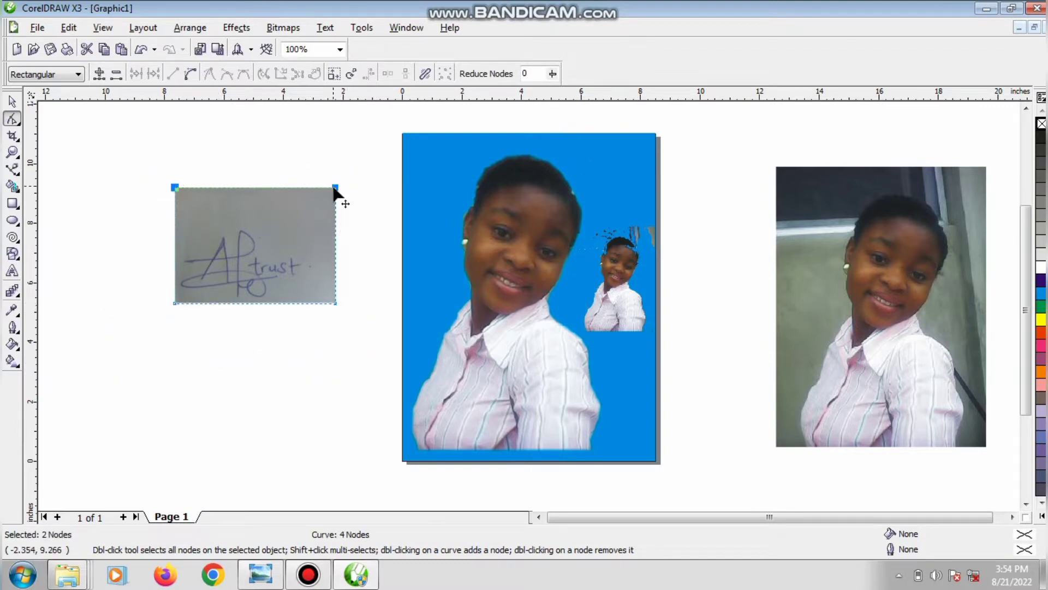
mouse_move(334, 191)
left_mouse_down()
mouse_move(335, 220)
mouse_move(318, 202)
left_mouse_up()
left_click_drag(319, 200, 360, 341)
left_click_drag(339, 304, 309, 303)
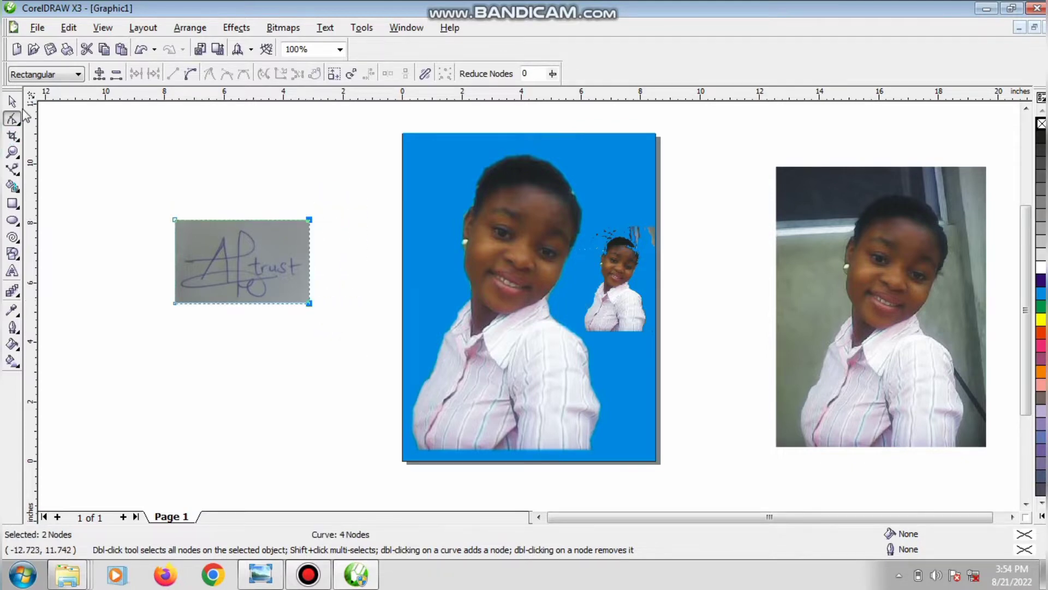
key("space")
Step: Convert the cropped signature photo to a Grayscale (8-bit) bitmap at 300 dpi with transparent background
left_click(283, 28)
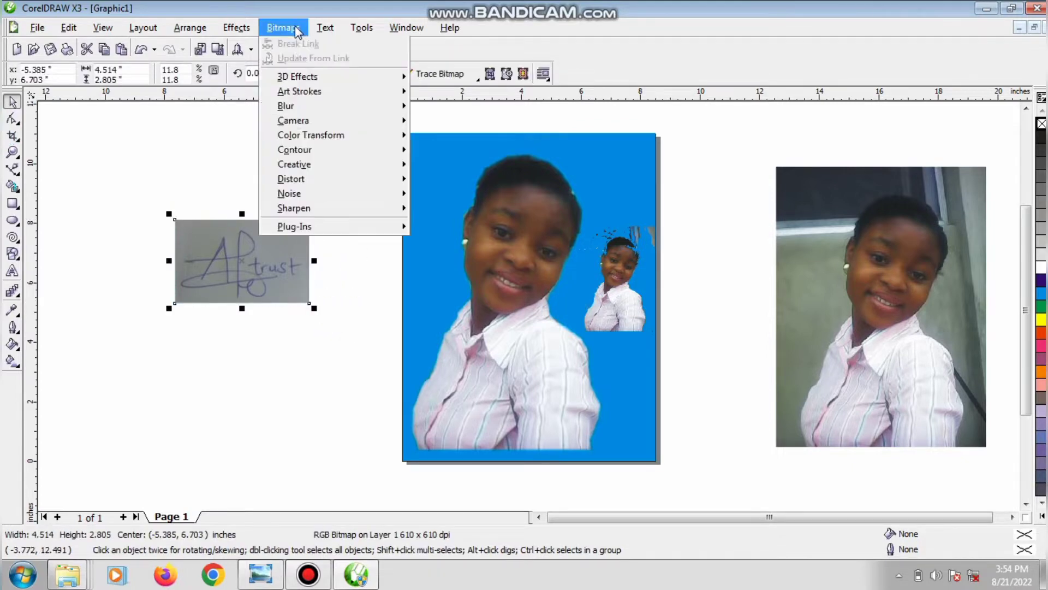
left_click(304, 43)
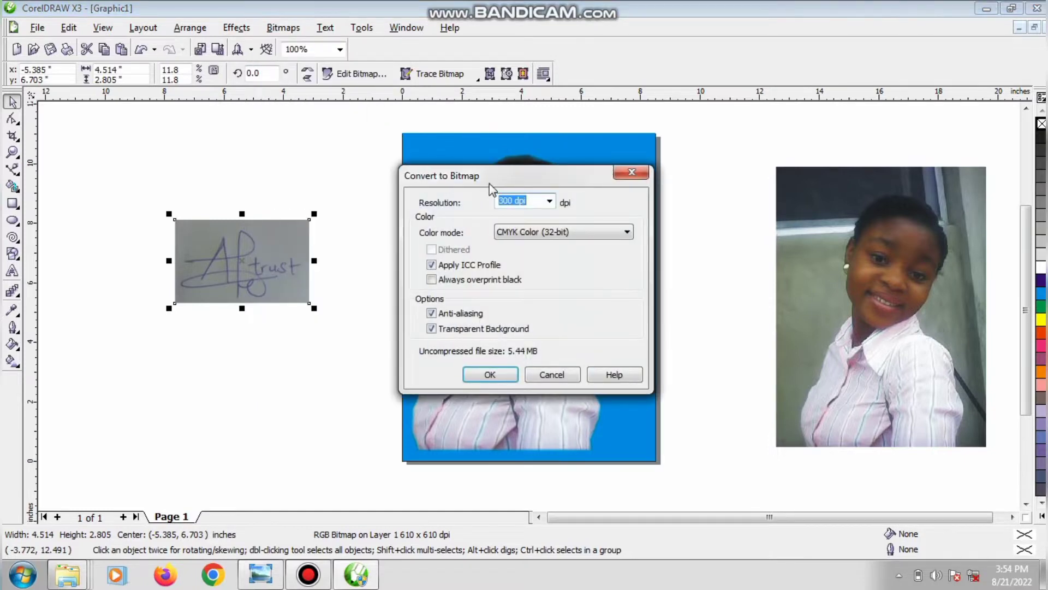
left_click_drag(489, 183, 463, 67)
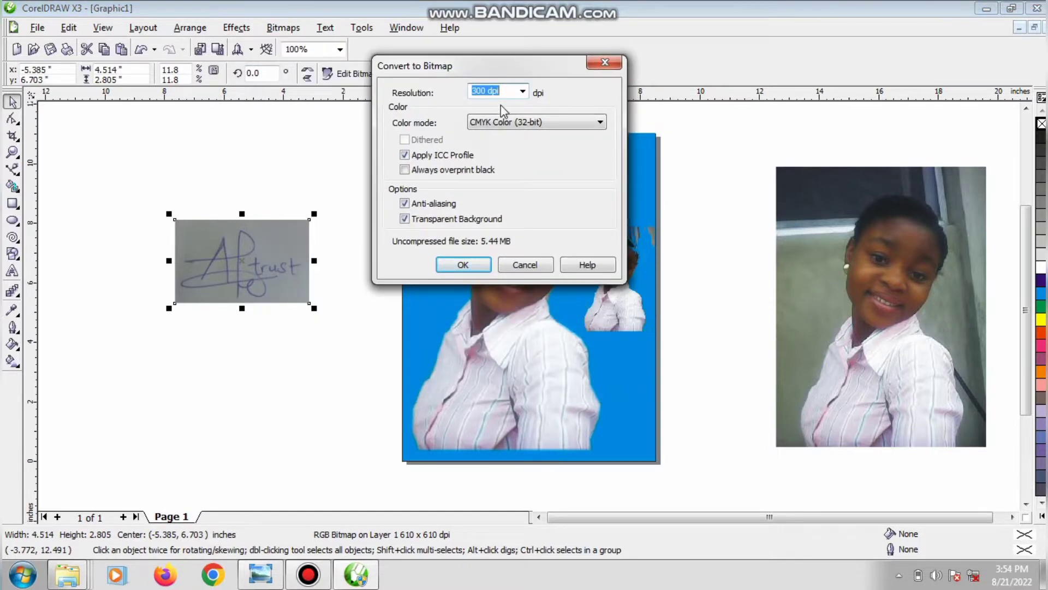
left_click(499, 122)
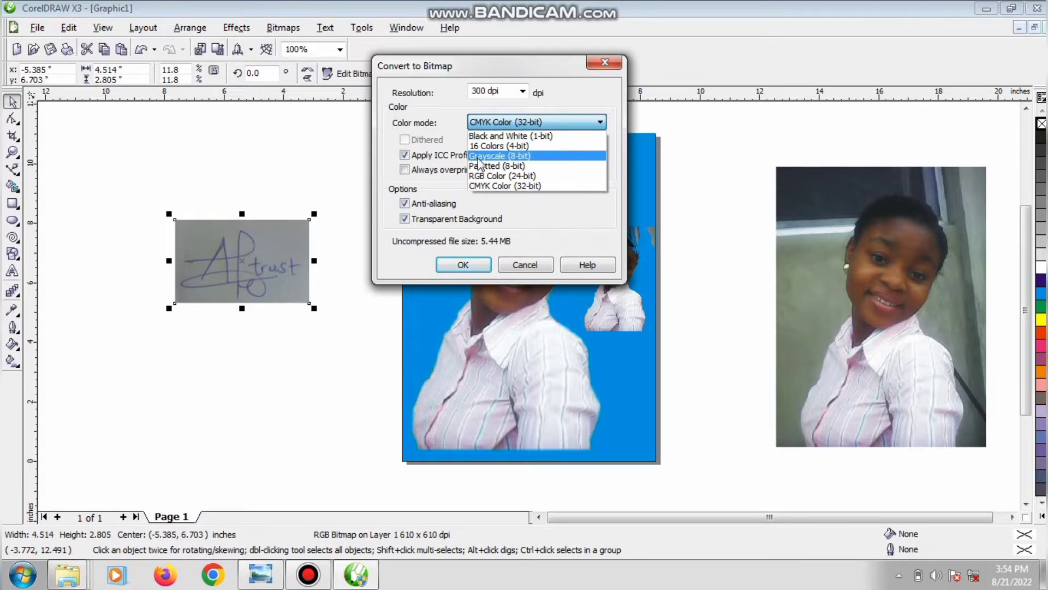
left_click(479, 158)
left_click(465, 264)
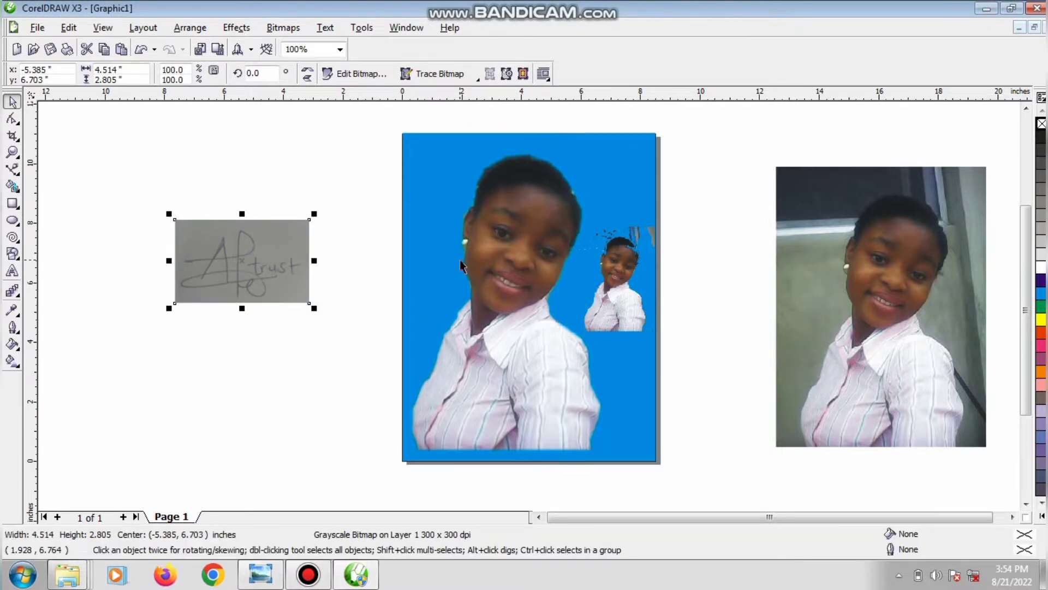
Step: Convert the grayscale signature to Black and White (1-bit) with the Line Art method at threshold 128
left_click(297, 27)
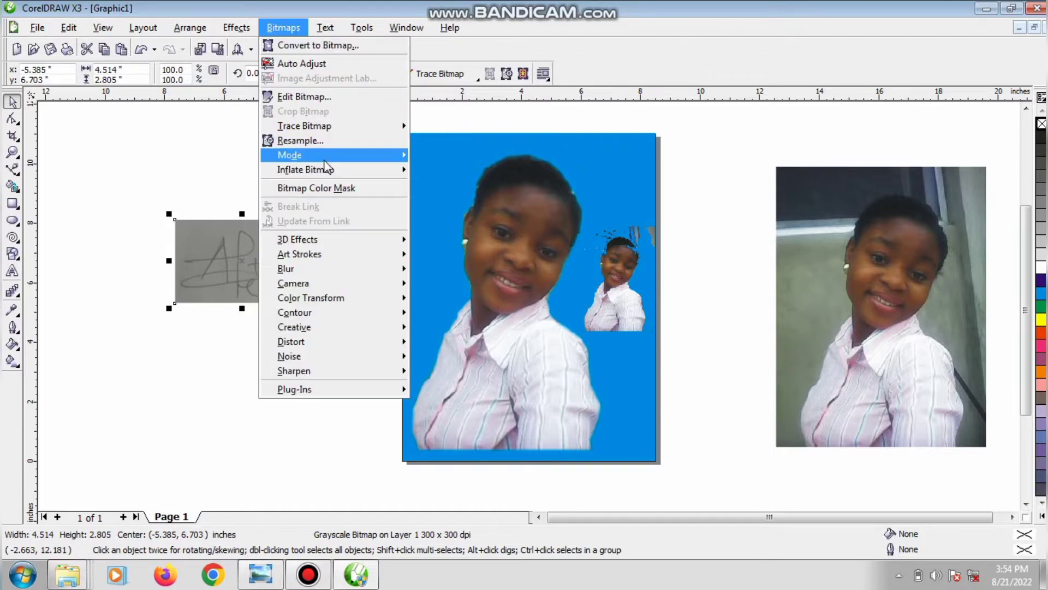
mouse_move(325, 161)
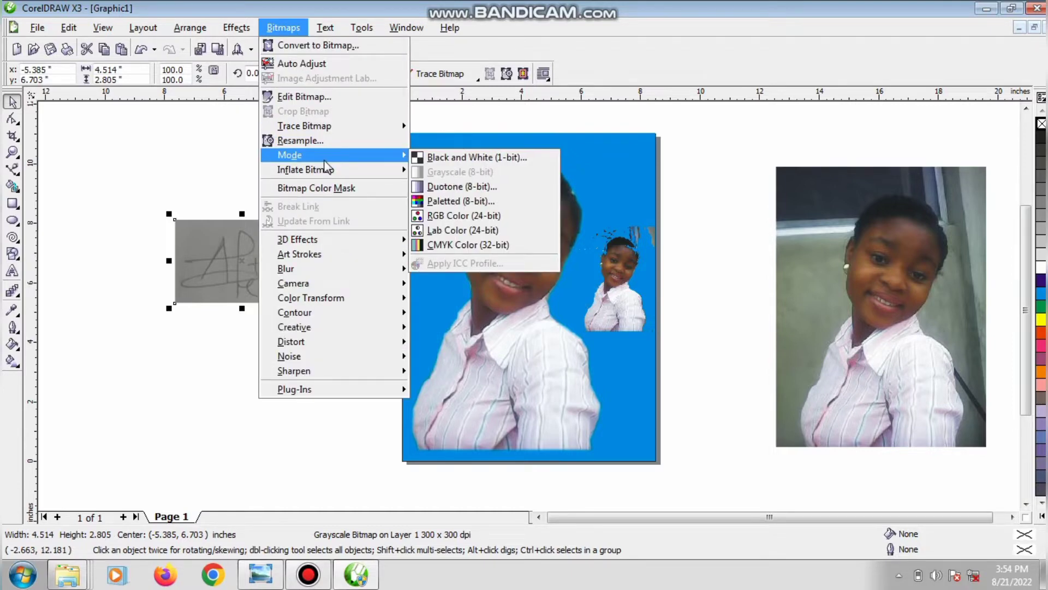
left_click(460, 157)
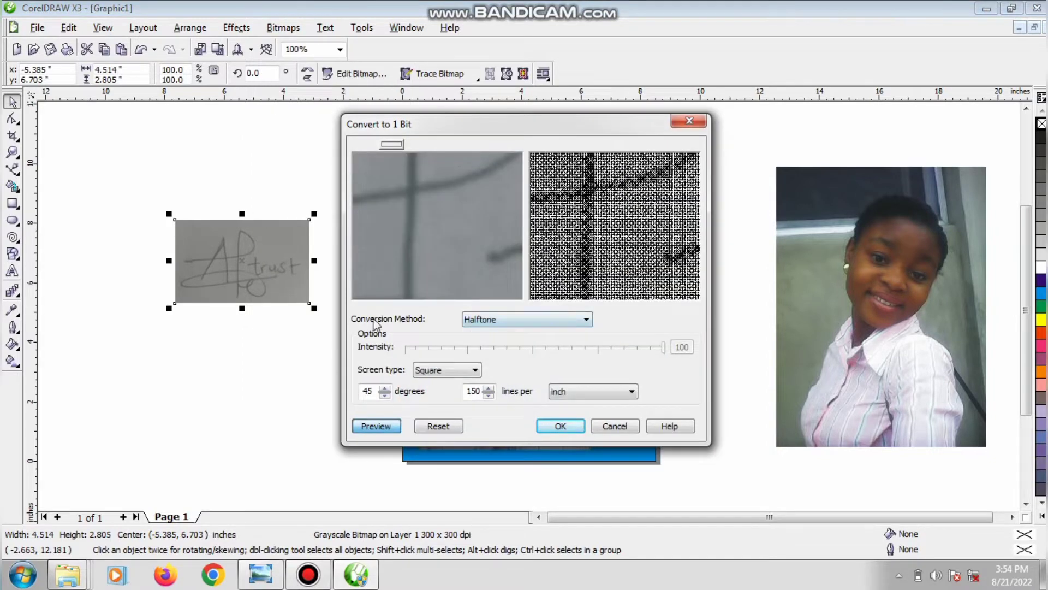
left_click(578, 322)
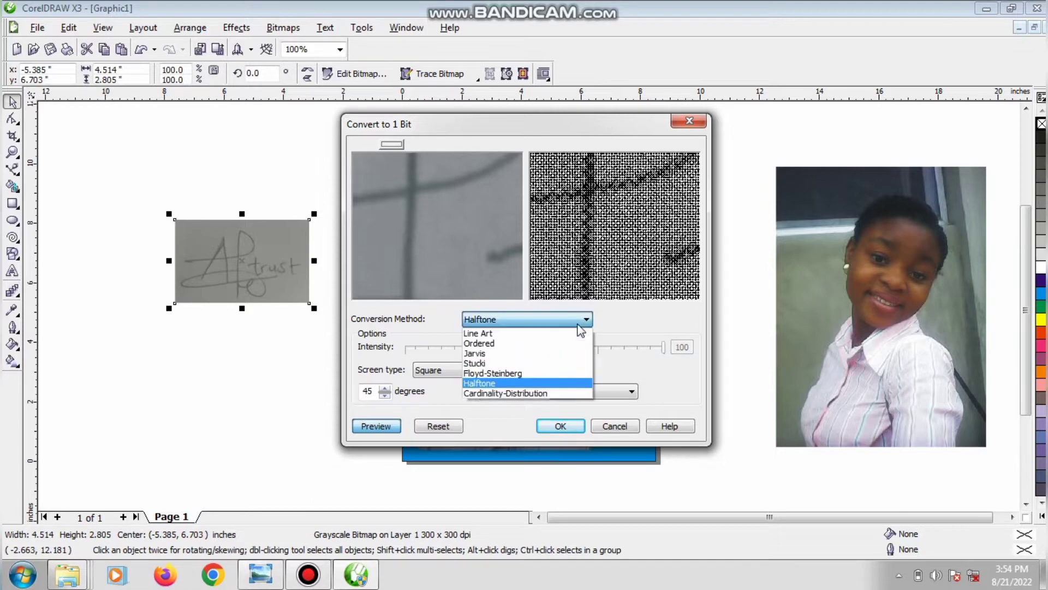
left_click(546, 334)
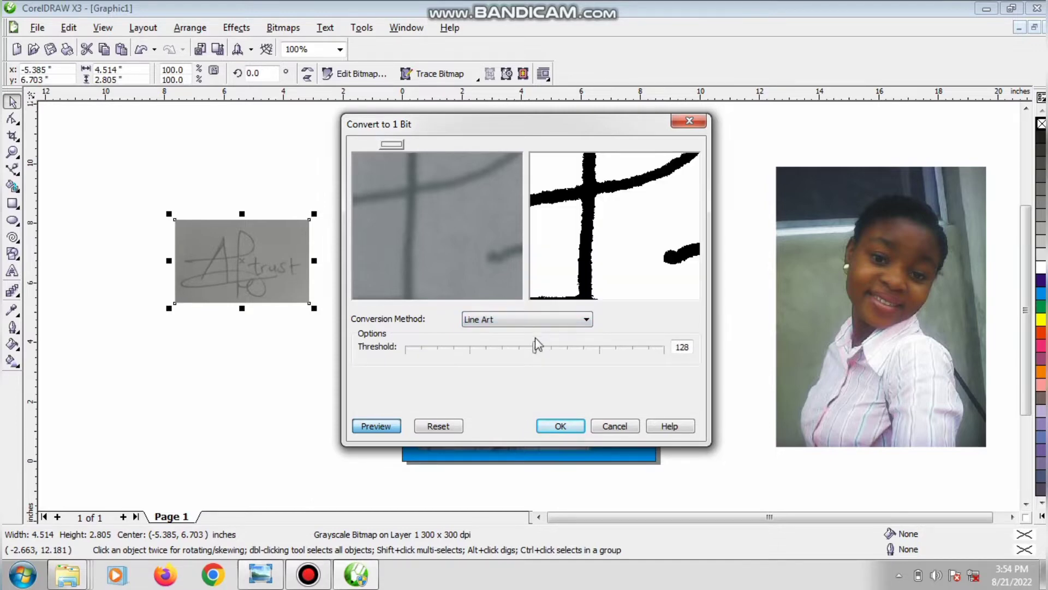
left_click(562, 427)
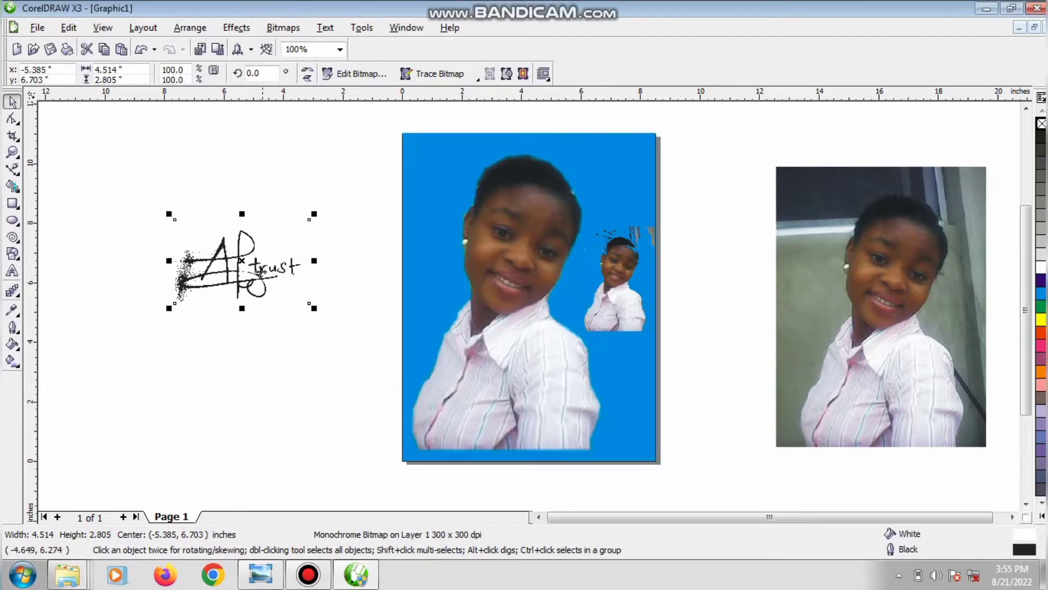
Step: Shift the signature slightly towards the page, and undo both that move and the black-and-white conversion
left_click_drag(256, 269, 303, 265)
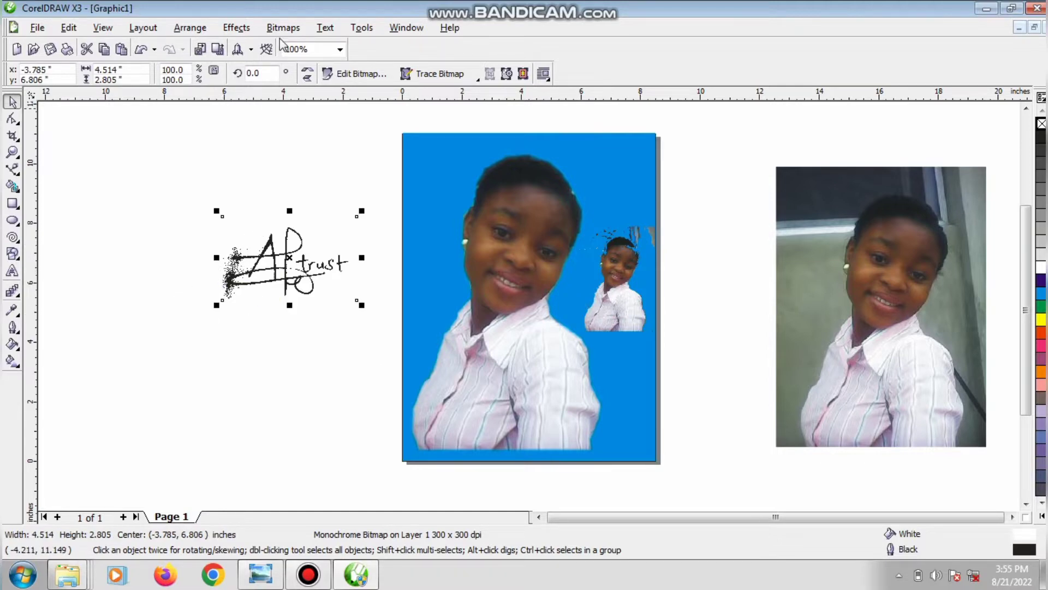
left_click(141, 50)
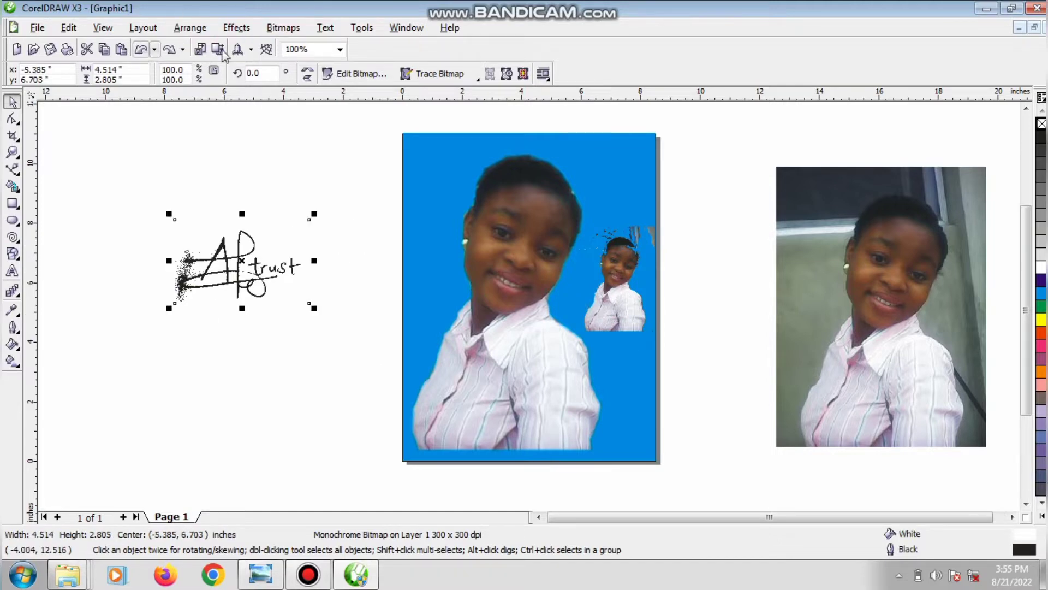
left_click(138, 51)
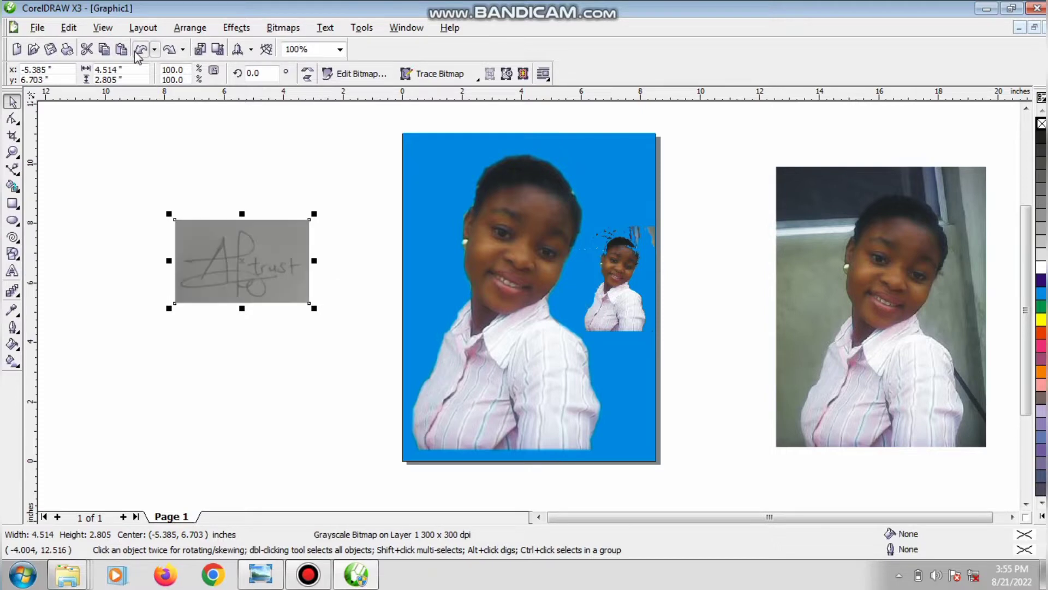
Step: Convert the grayscale signature to Black and White (1-bit) with the Line Art method at threshold 126
left_click(283, 27)
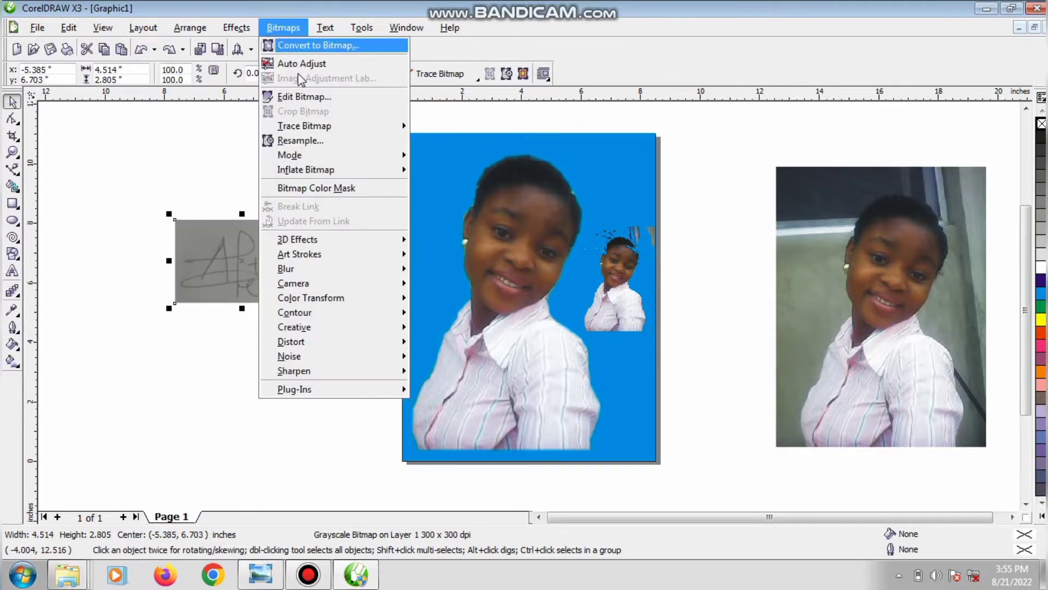
mouse_move(317, 155)
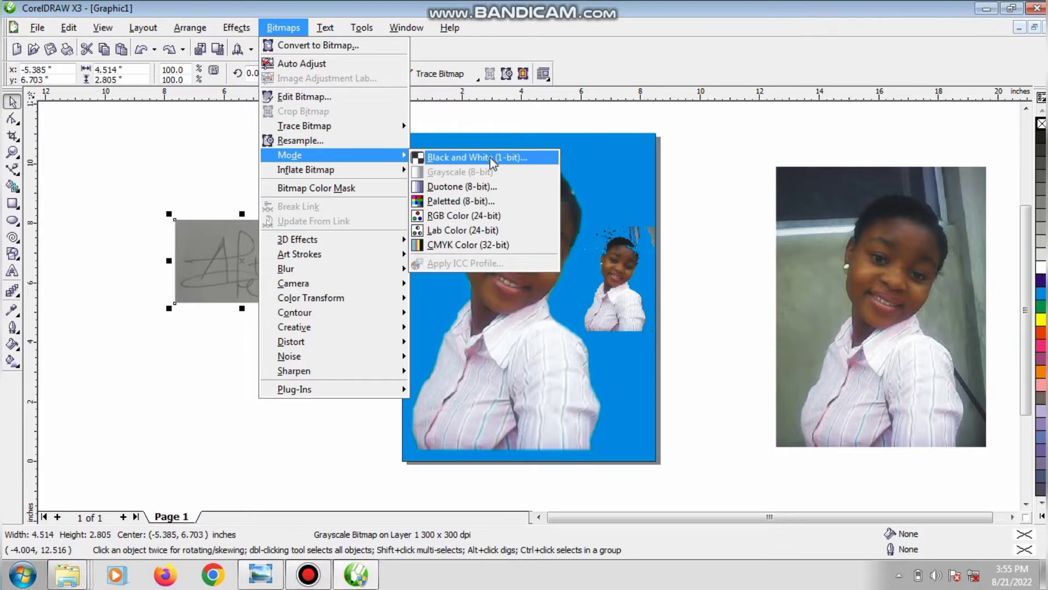
left_click(490, 158)
left_click(526, 321)
left_click(523, 334)
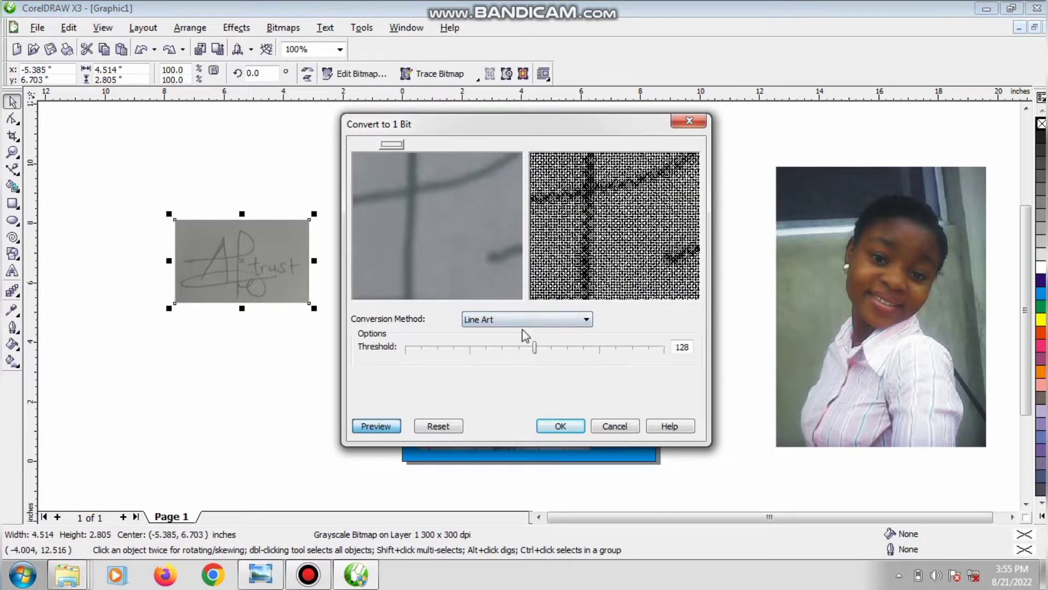
mouse_move(534, 348)
left_mouse_down()
mouse_move(519, 352)
mouse_move(533, 349)
left_mouse_up()
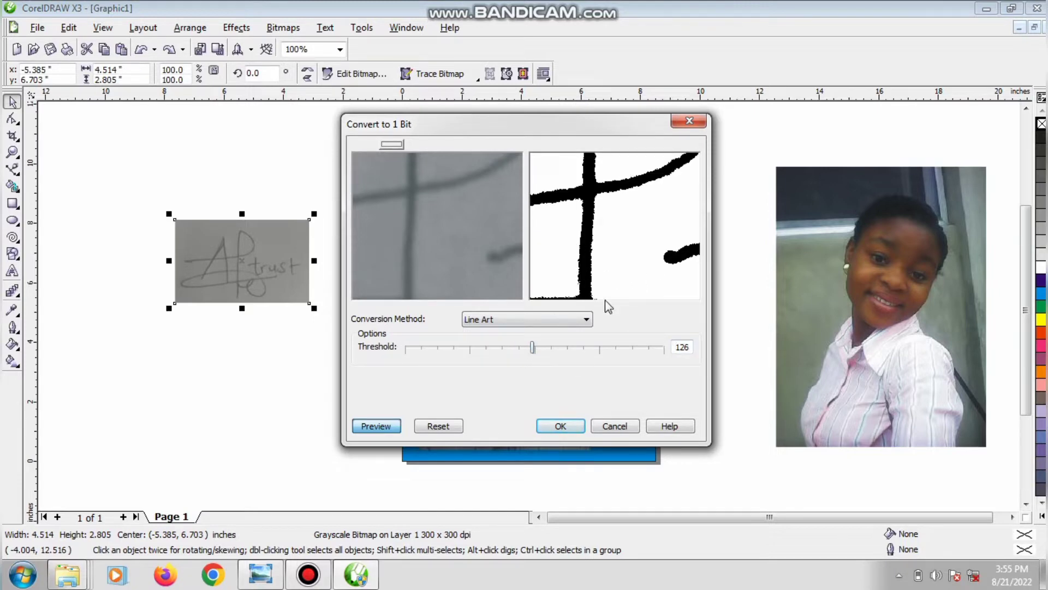
left_click(560, 425)
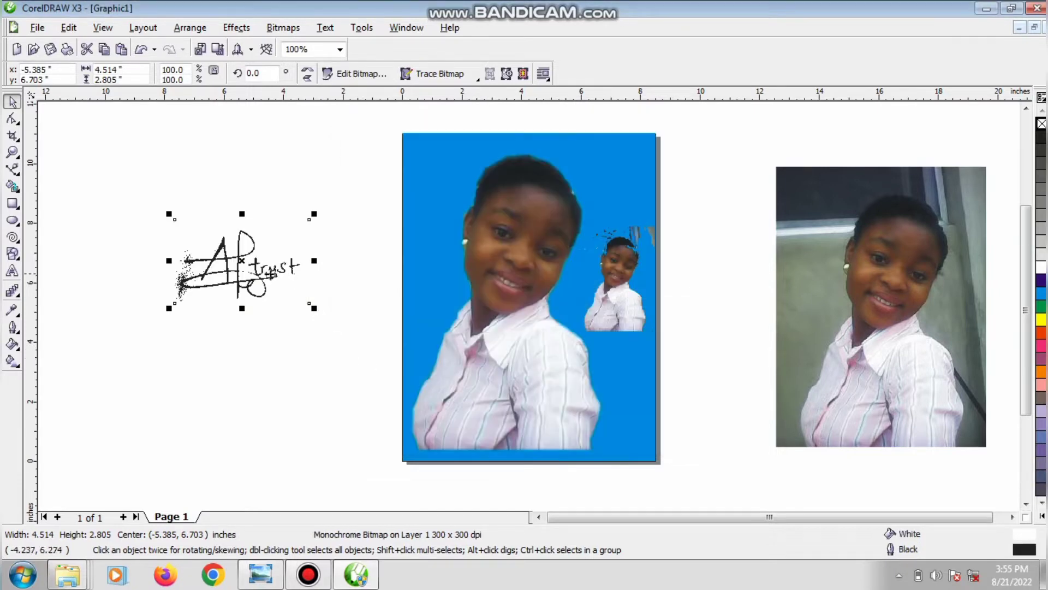
Step: Move the signature onto the upper right area of the blue page and remove its white fill
left_click_drag(269, 274, 513, 270)
mouse_move(619, 245)
left_mouse_down()
mouse_move(625, 190)
mouse_move(604, 195)
left_mouse_up()
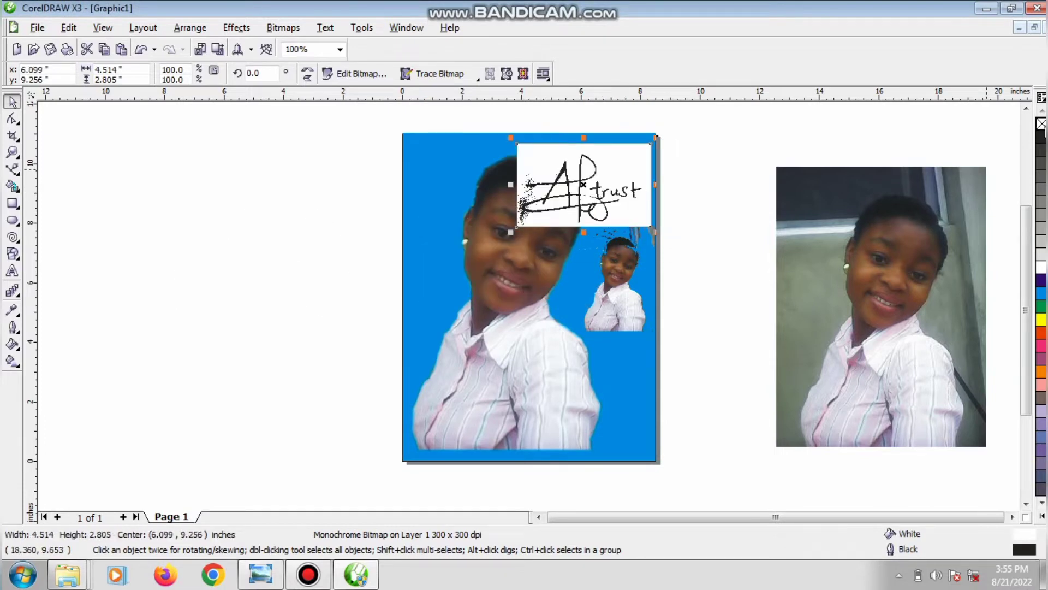
left_click(1041, 123)
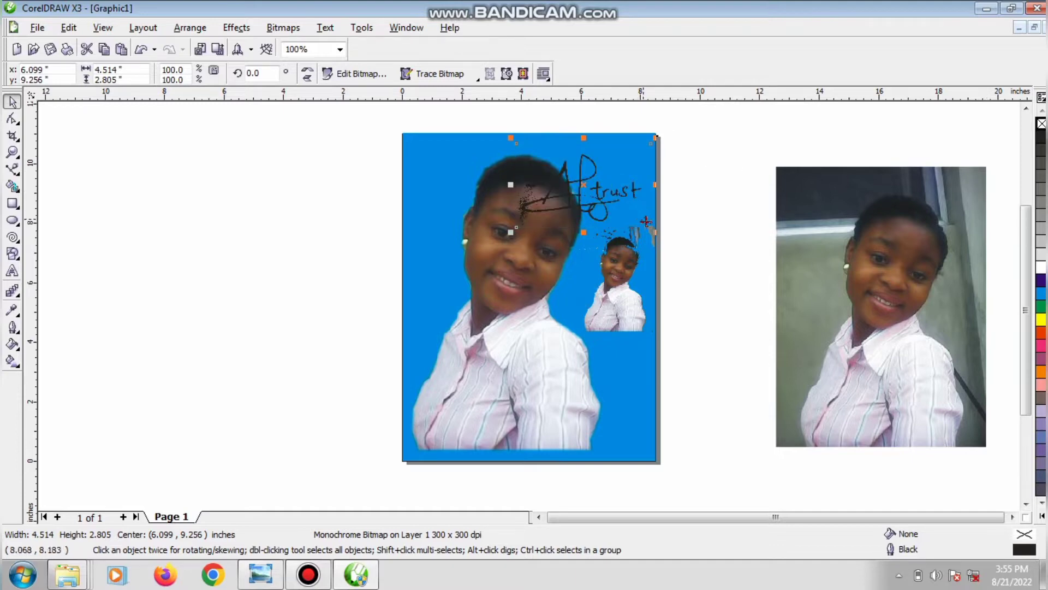
Step: Resize the signature to about 3.76 by 2.34 inches and position it over the shirt's lower right part on the page
left_click_drag(655, 232, 612, 202)
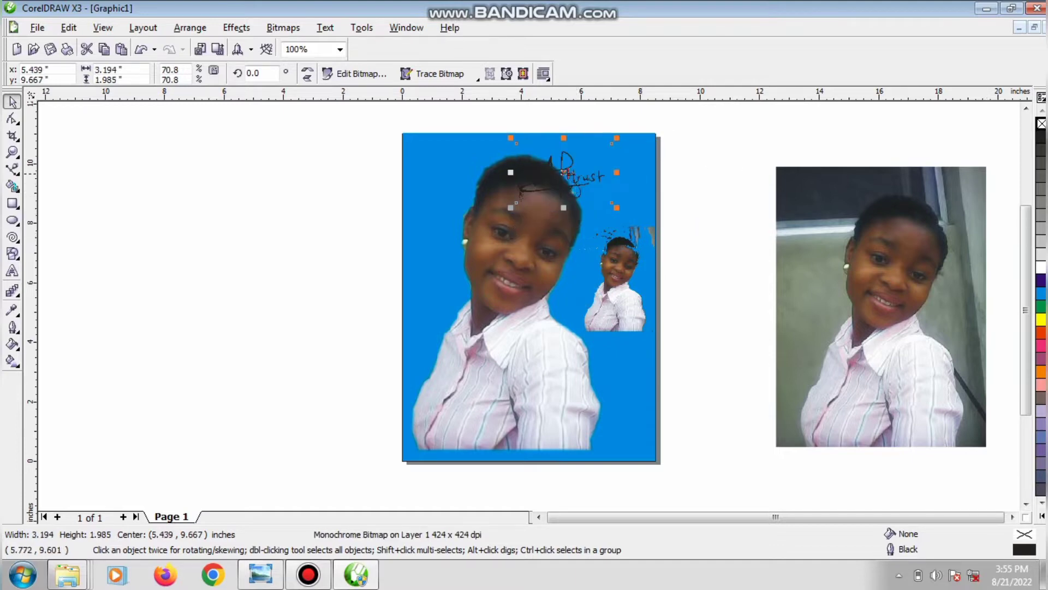
mouse_move(560, 176)
left_mouse_down()
mouse_move(624, 372)
mouse_move(599, 410)
mouse_move(579, 413)
left_mouse_up()
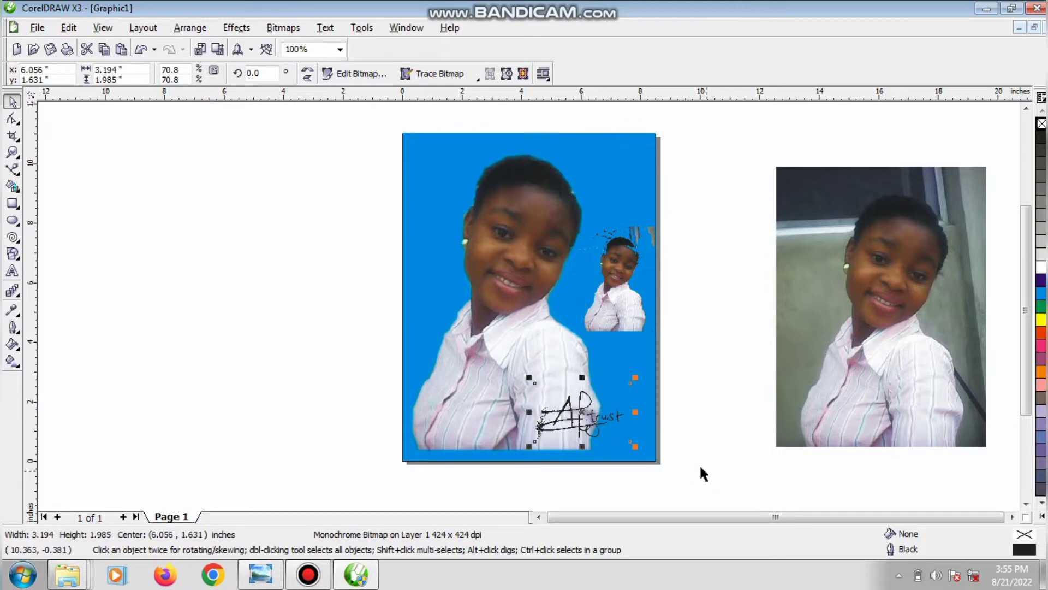
left_click_drag(636, 447, 654, 457)
left_click_drag(605, 424, 576, 423)
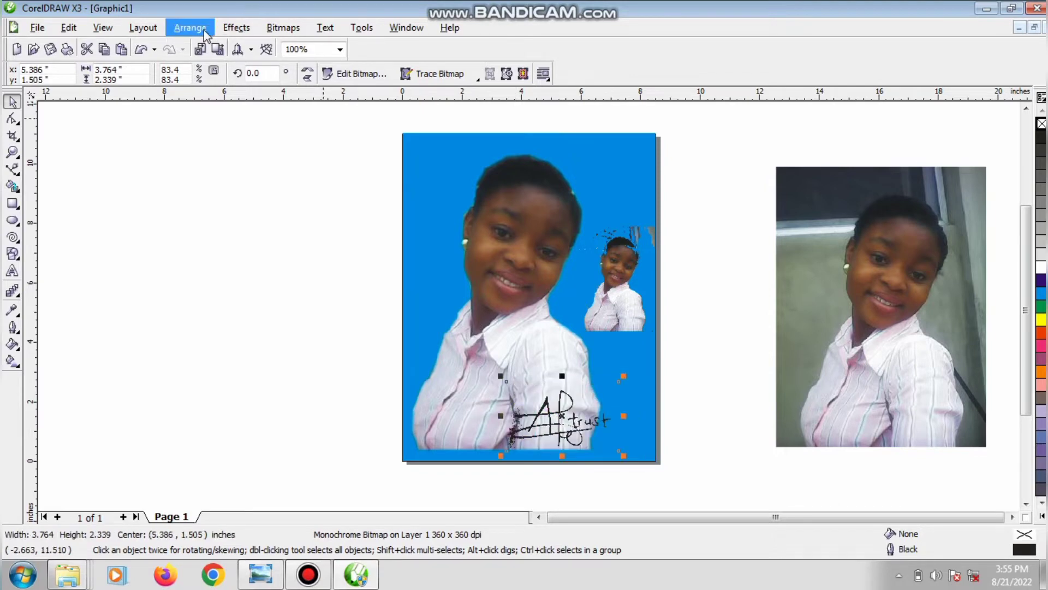
Step: Try to apply a Gamma adjustment of 0.30 to the signature on the shirt
left_click(235, 29)
mouse_move(239, 48)
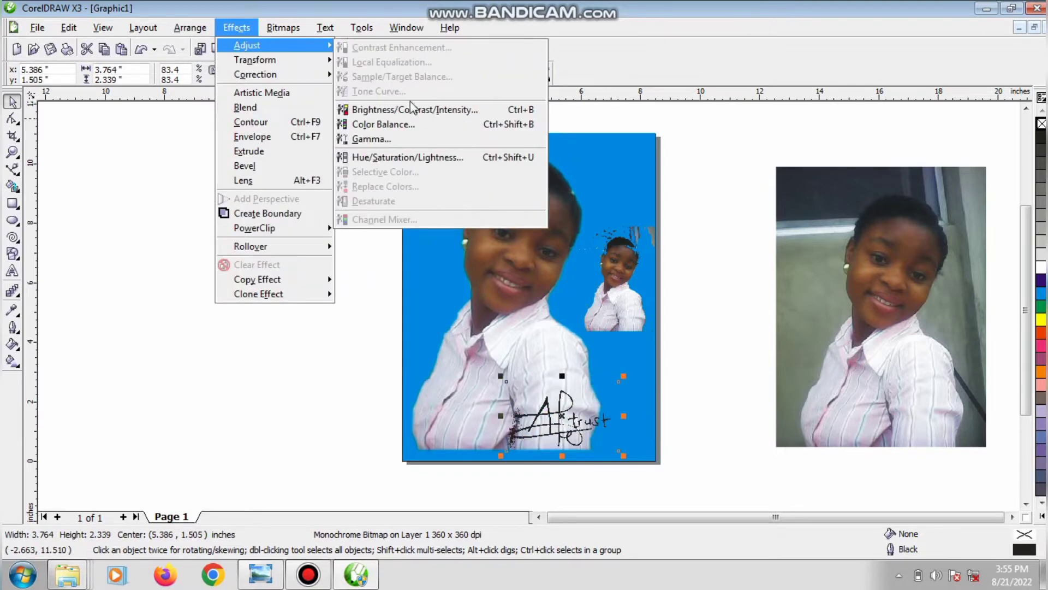
left_click(361, 138)
left_click(488, 270)
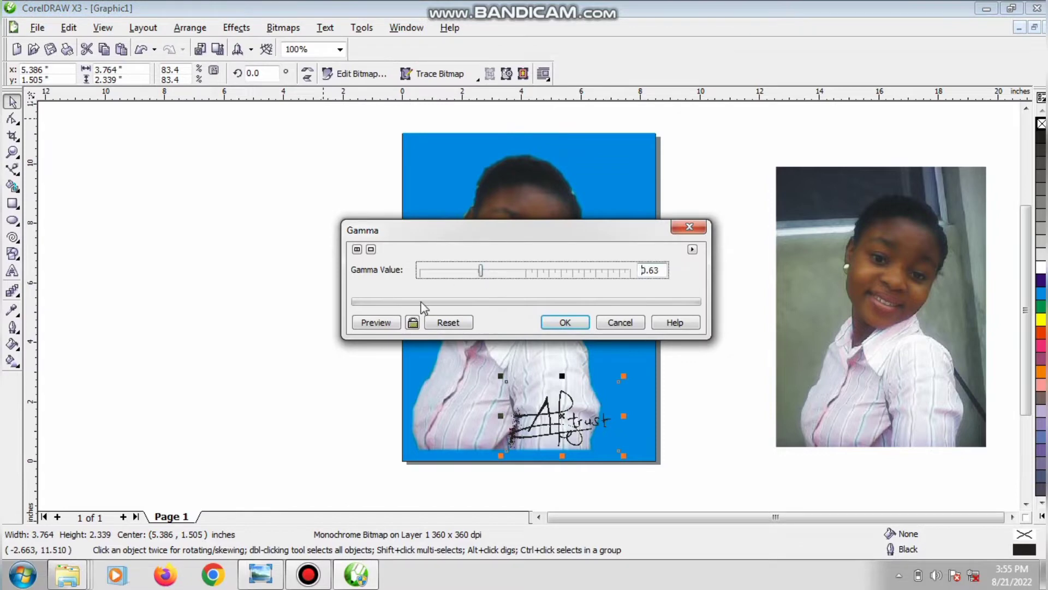
left_click(413, 322)
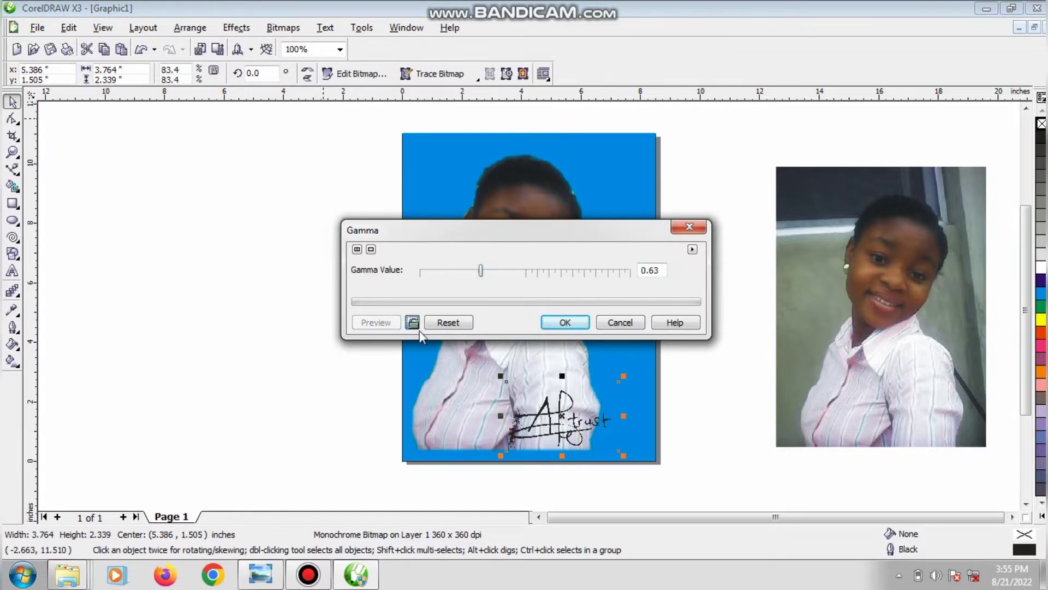
left_click(412, 322)
left_click(412, 323)
left_click_drag(480, 271, 443, 272)
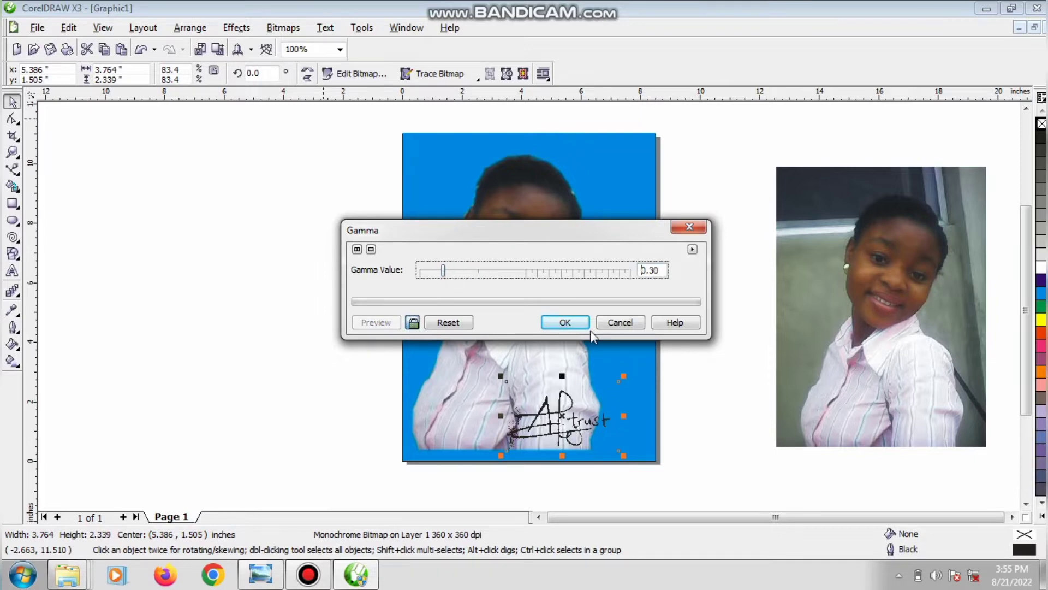
left_click(568, 322)
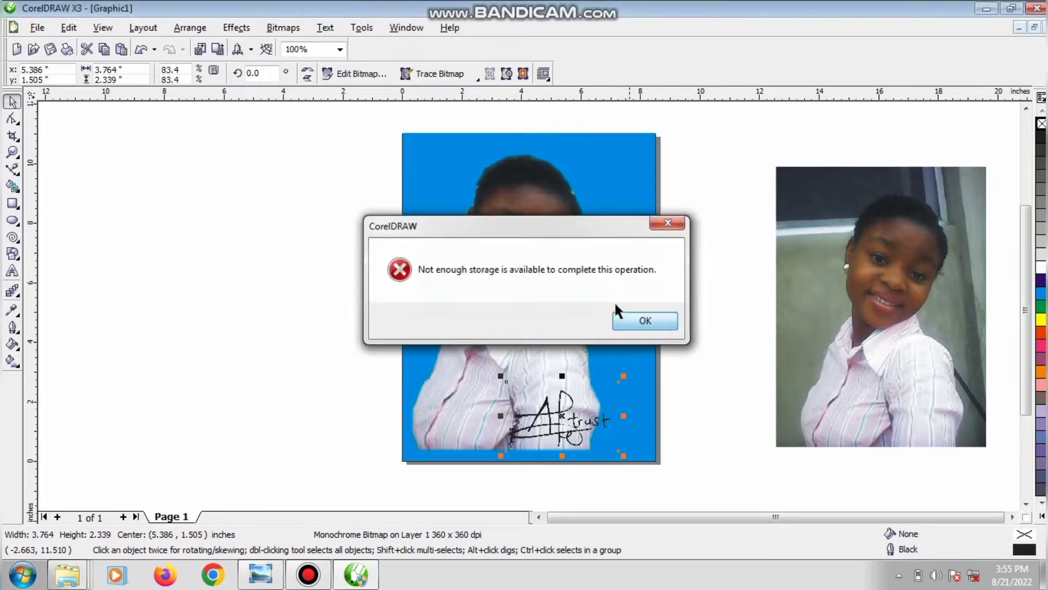
left_click(646, 320)
Step: Enlarge the signature to about 3.95 by 2.45 inches and move it to the lower left part of the shirt
mouse_move(522, 408)
left_mouse_down()
mouse_move(529, 173)
mouse_move(565, 432)
mouse_move(534, 403)
left_mouse_up()
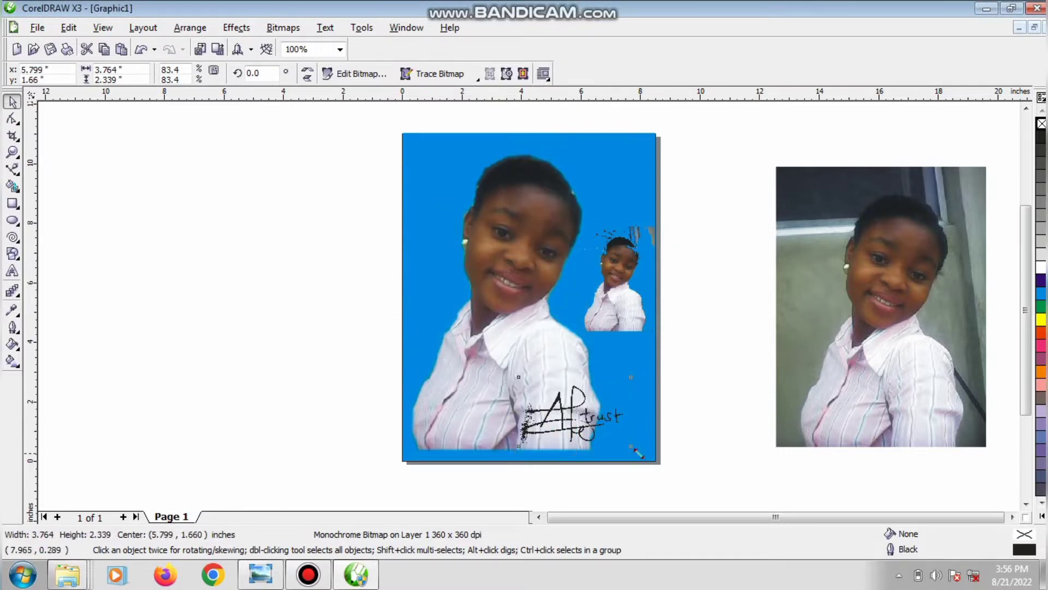
mouse_move(639, 448)
left_mouse_down()
mouse_move(525, 407)
mouse_move(470, 414)
mouse_move(554, 468)
left_mouse_up()
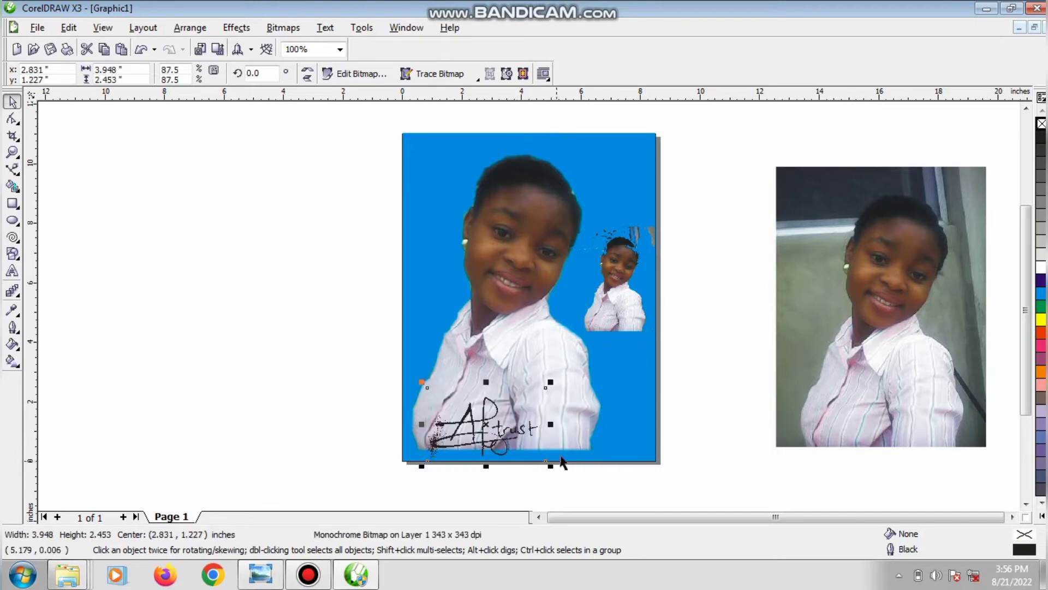
left_click(667, 382)
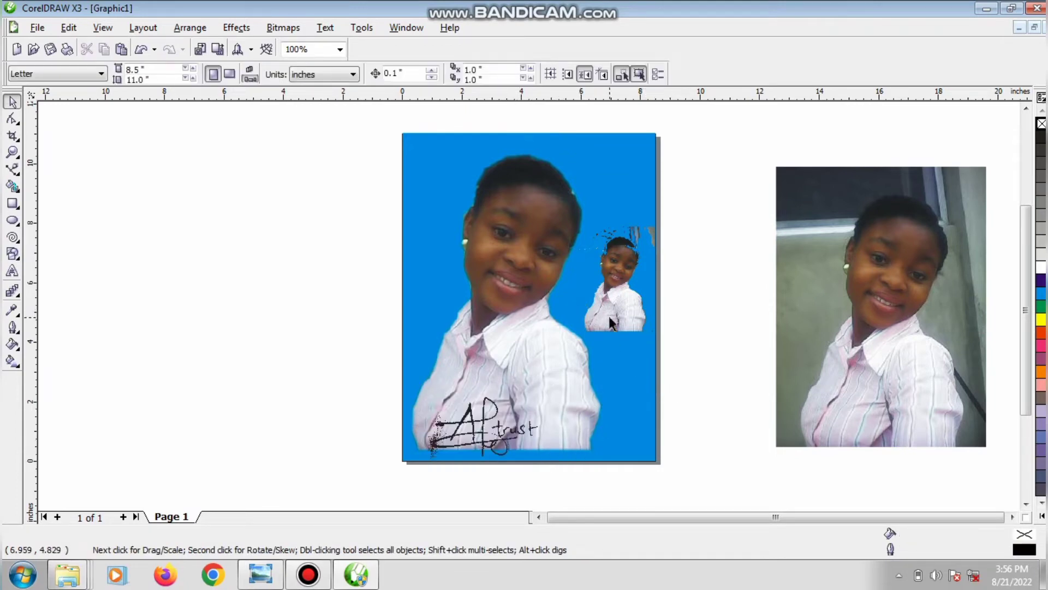
Step: Shrink the large cutout portrait toward the page's upper left and centre the signature on the blue area beneath it
mouse_move(473, 428)
left_mouse_down()
mouse_move(606, 423)
mouse_move(557, 431)
left_mouse_up()
left_click(596, 460)
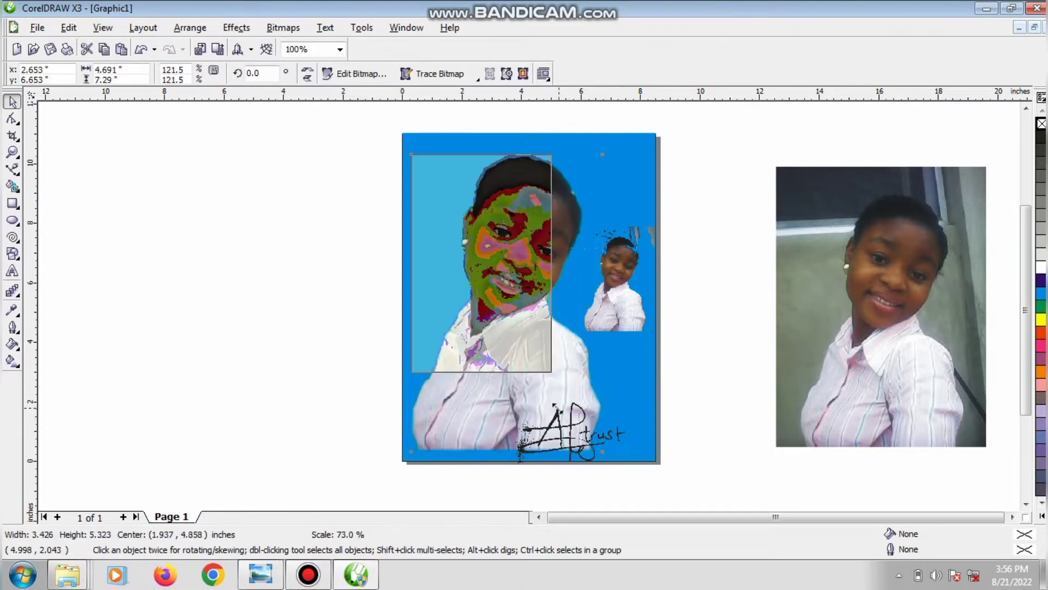
left_click_drag(552, 371, 546, 363)
left_click_drag(562, 431, 526, 423)
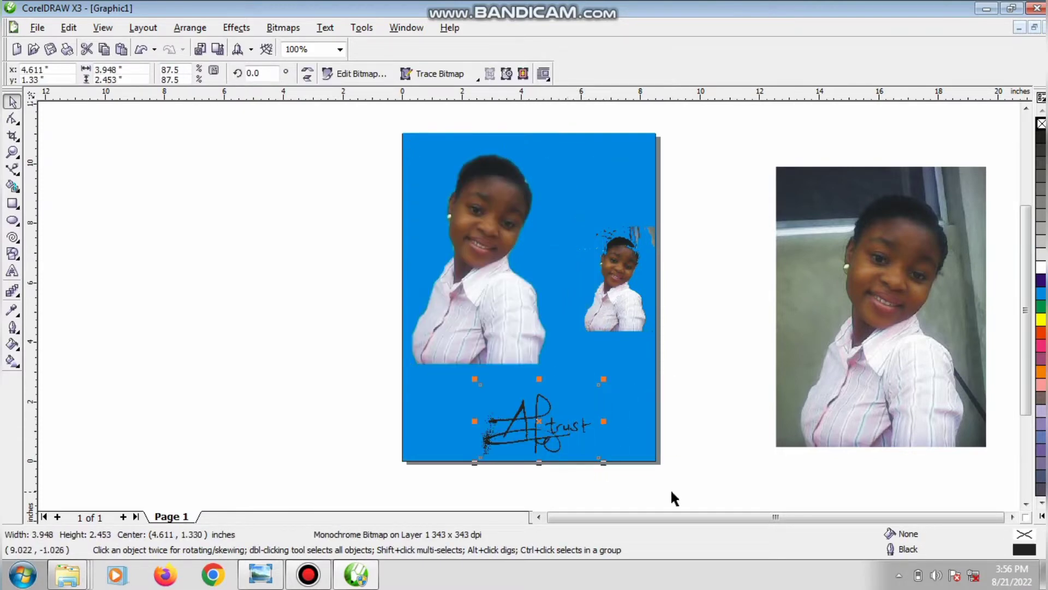
left_click(672, 492)
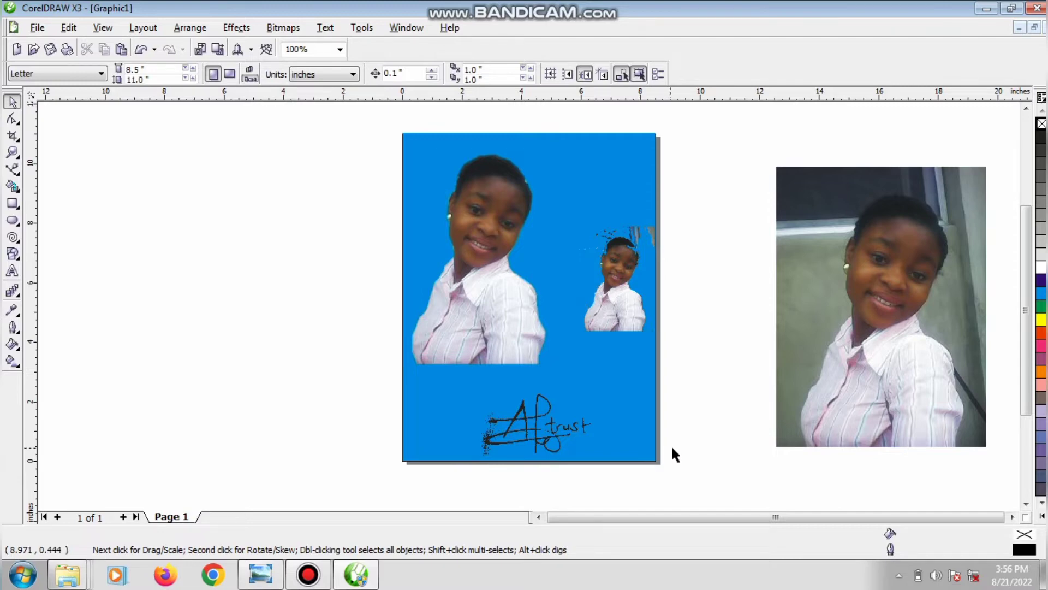
Step: Place a copy of the original photo, about 3.51 by 4.68 inches, at the page's upper right and delete the small cutout portrait
left_click_drag(851, 353, 133, 329)
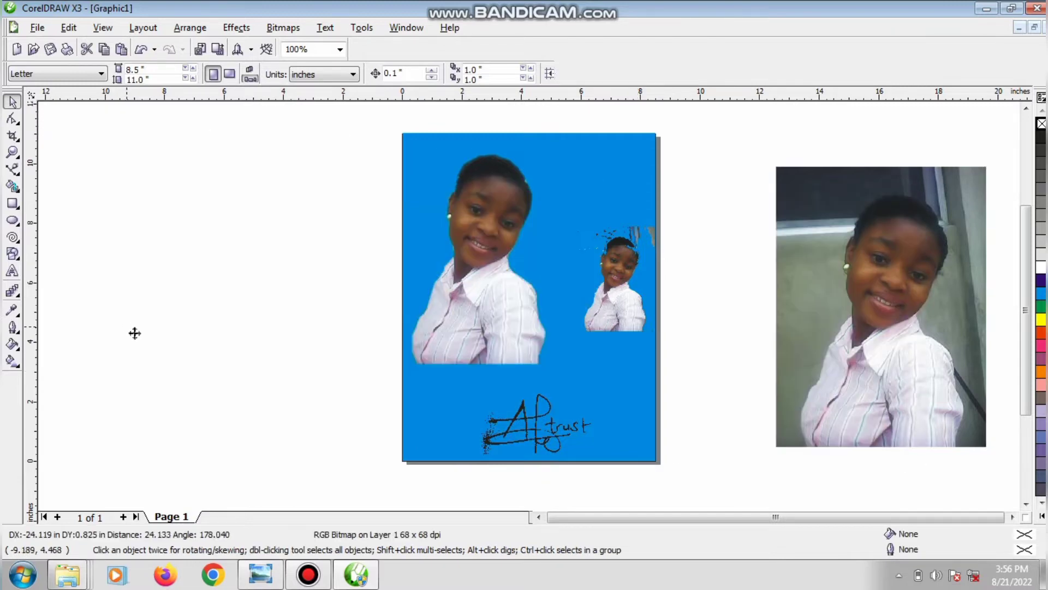
left_click_drag(276, 431, 601, 283)
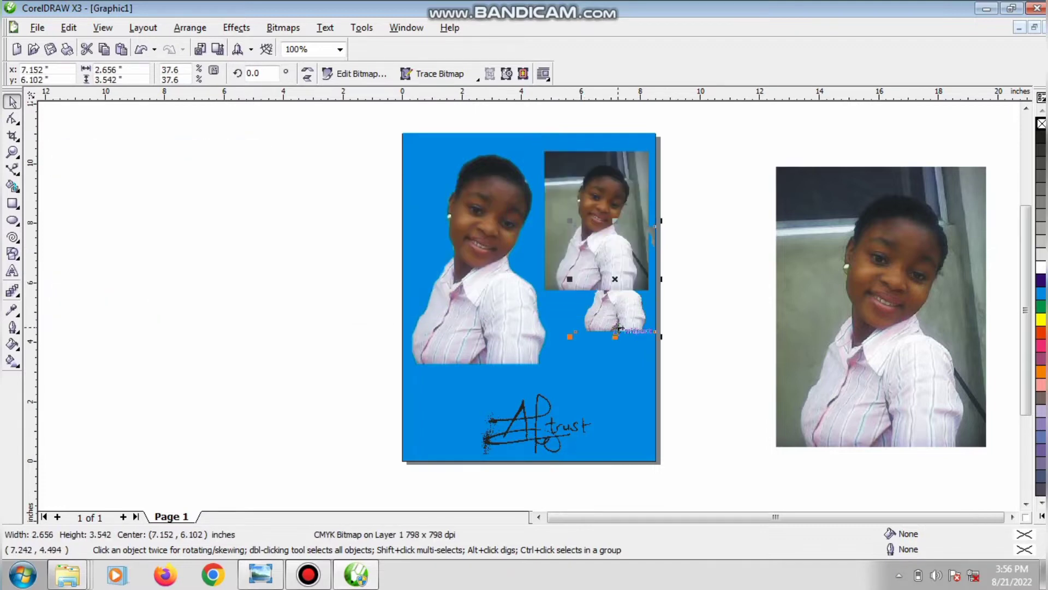
left_click(621, 326)
left_click(604, 265)
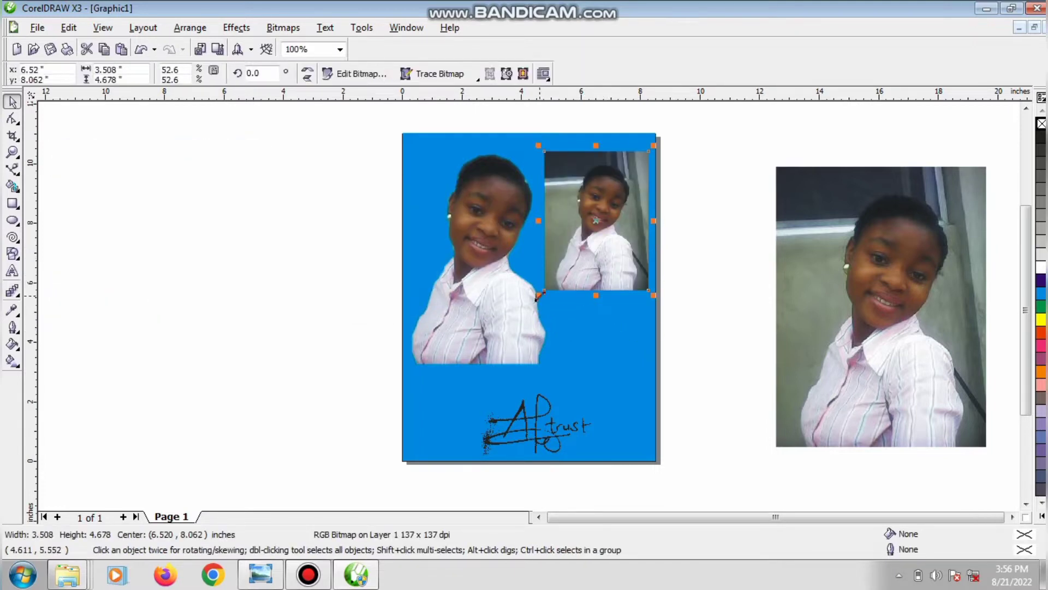
Step: Enlarge the cutout portrait to about 7.17 by 11.14 inches and position it to span the page's height behind the signature
left_click(522, 339)
left_click_drag(553, 371, 656, 458)
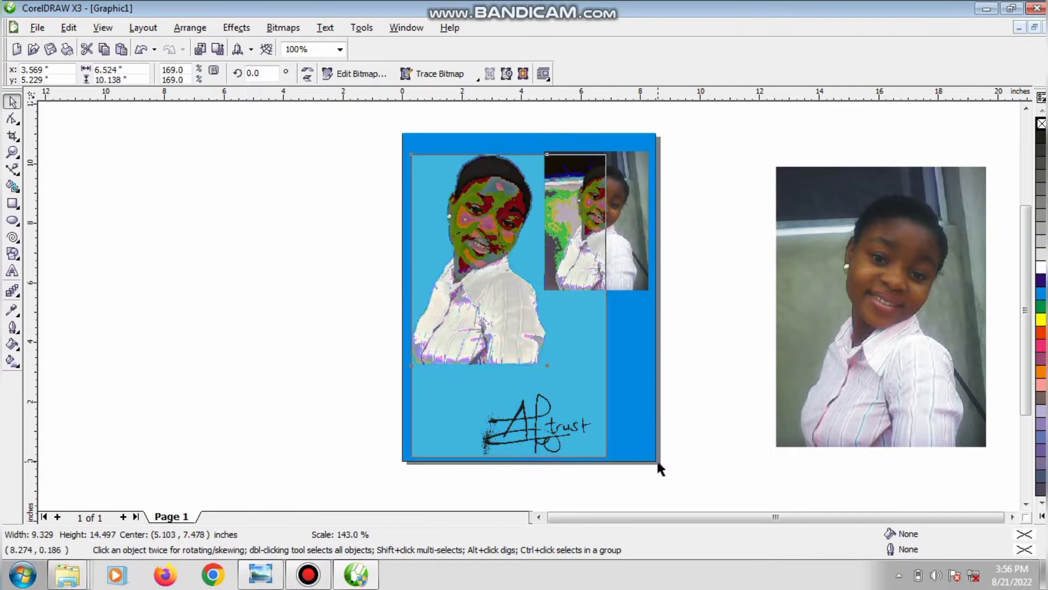
left_click_drag(389, 126, 387, 125)
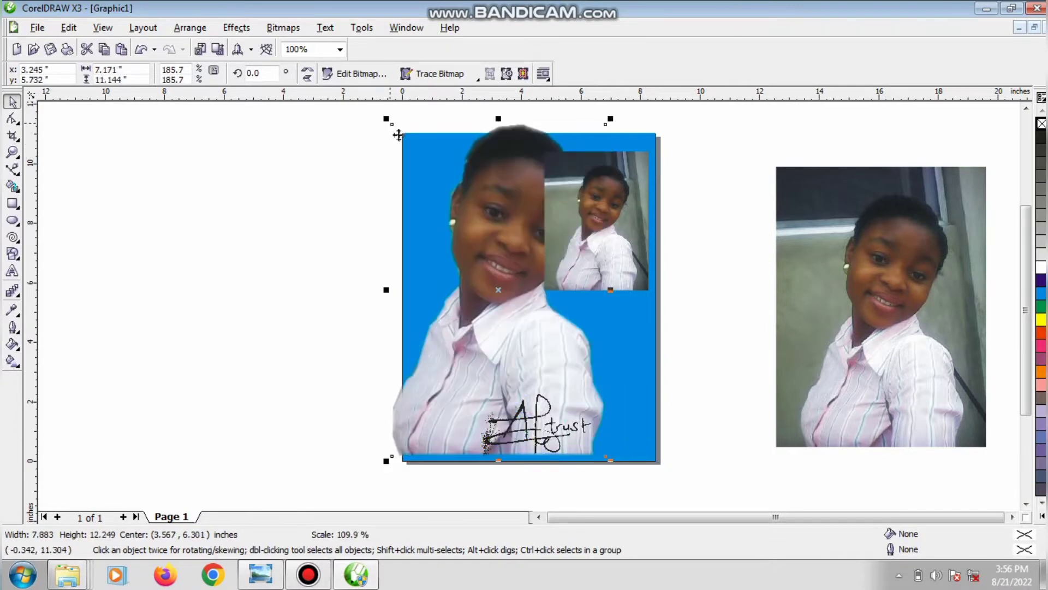
left_click_drag(440, 346, 449, 357)
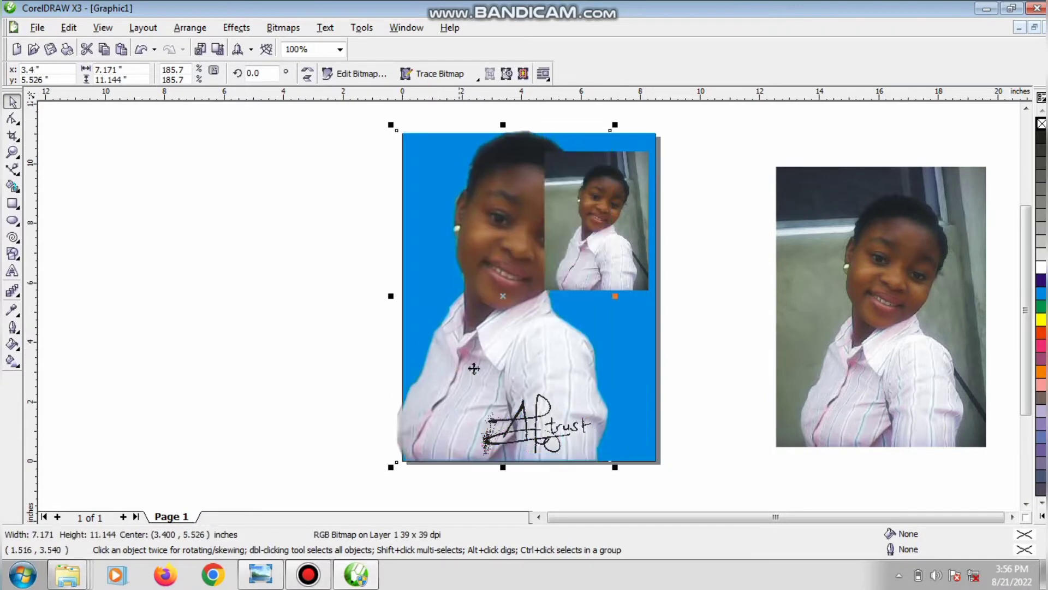
Step: Fill the page's background rectangle with dark blue-violet and move the small photo down beside the portrait's face
left_click(648, 339)
left_click(1041, 280)
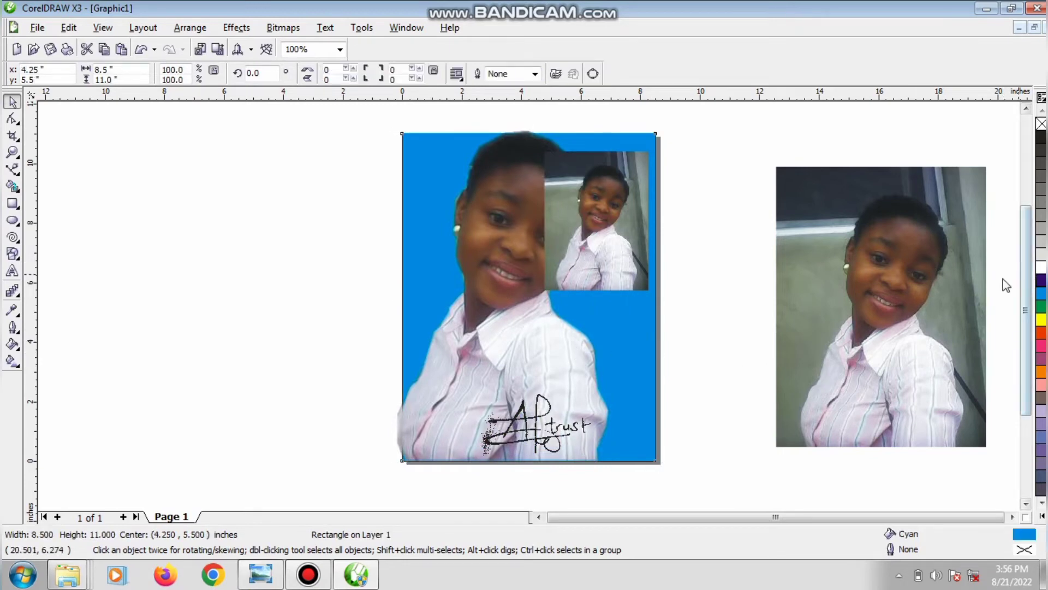
left_click_drag(602, 252, 603, 312)
Step: Convert the small photo to a 300 dpi CMYK Color (32-bit) bitmap with anti-aliasing and a transparent background
left_click(279, 28)
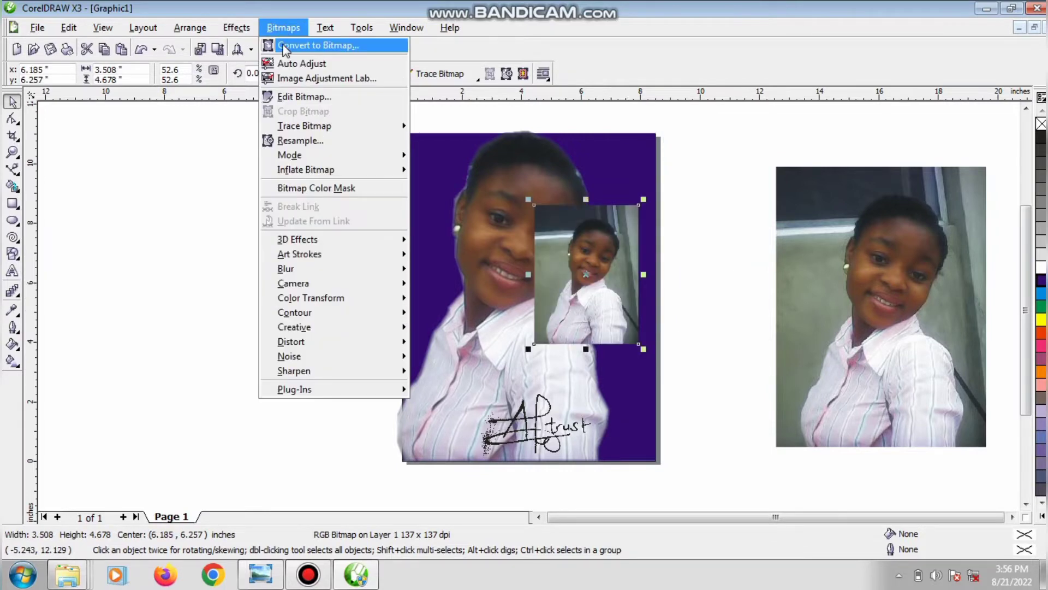
left_click(285, 43)
left_click(601, 234)
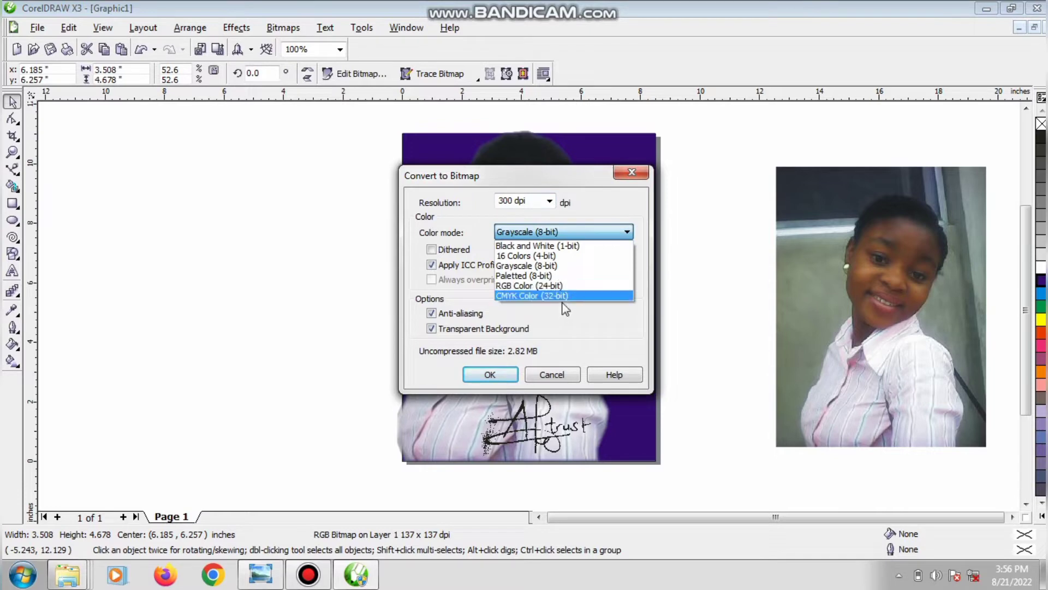
left_click(564, 296)
left_click(488, 375)
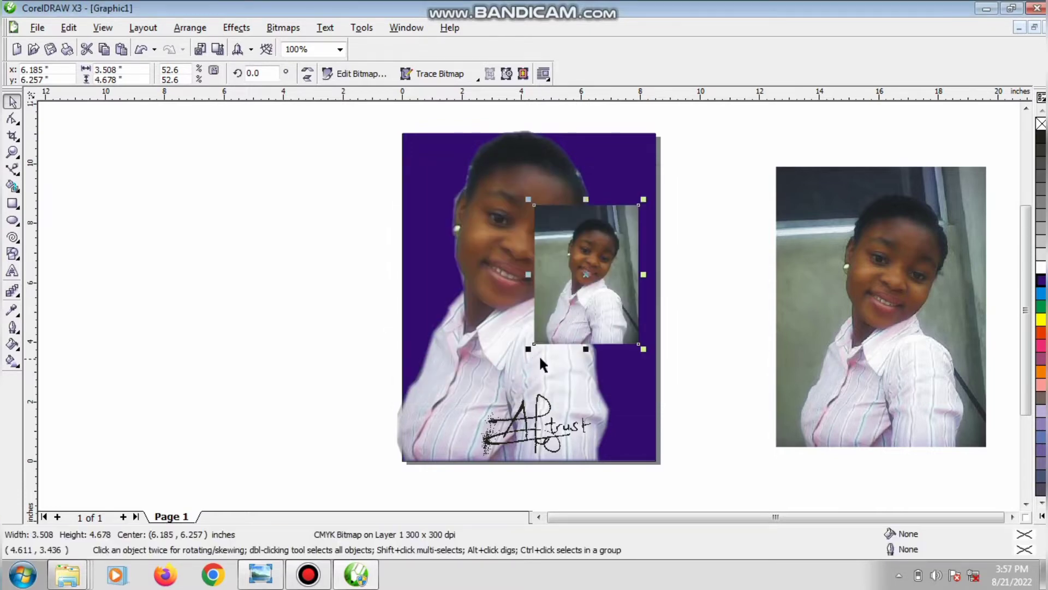
Step: Apply an elliptical Vignette effect to the small photo with offset 71 and fade 84
left_click(302, 31)
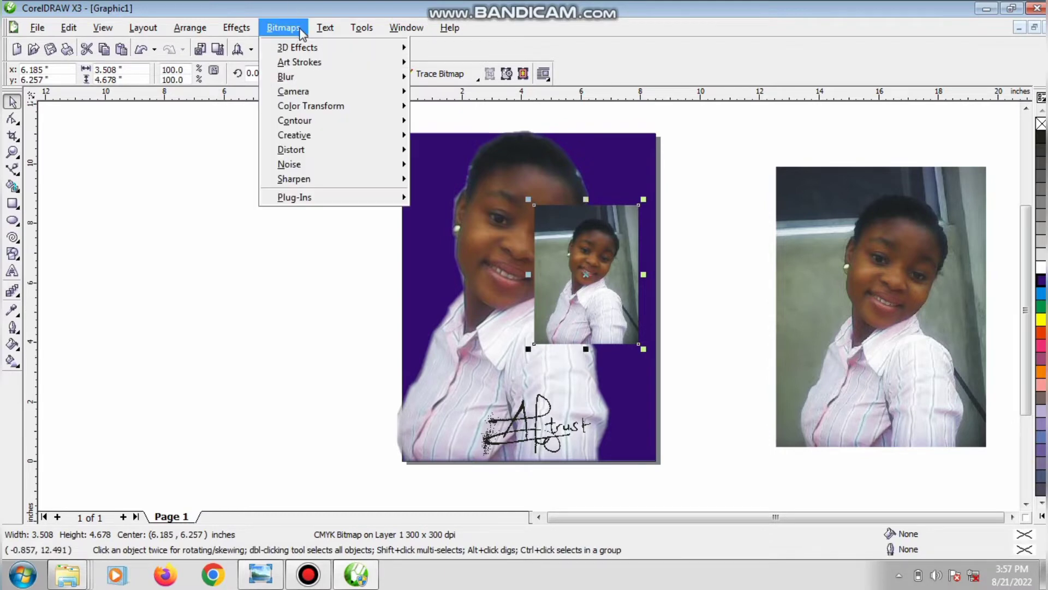
mouse_move(347, 337)
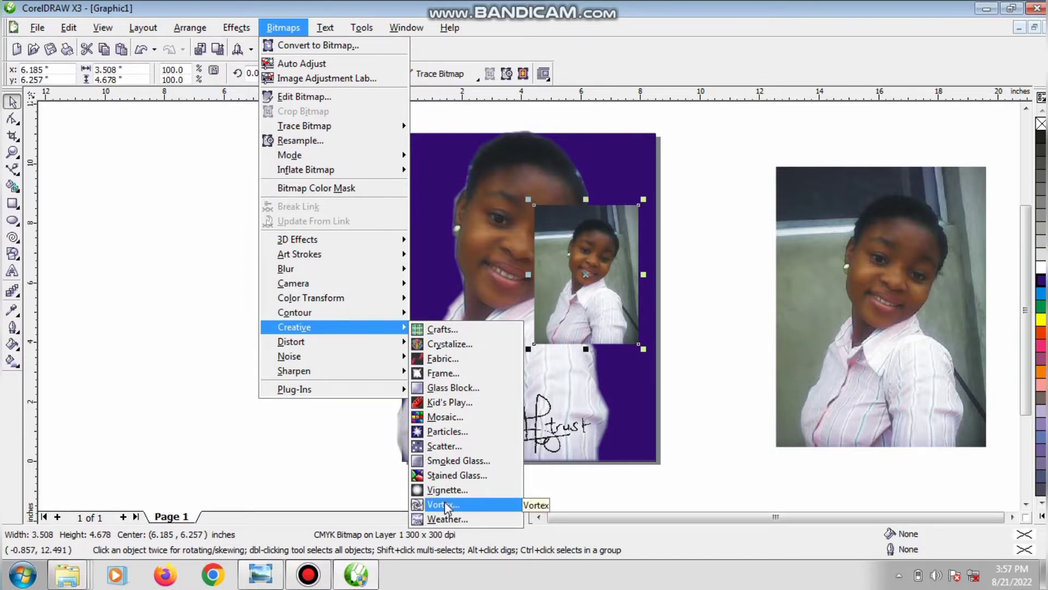
left_click(458, 491)
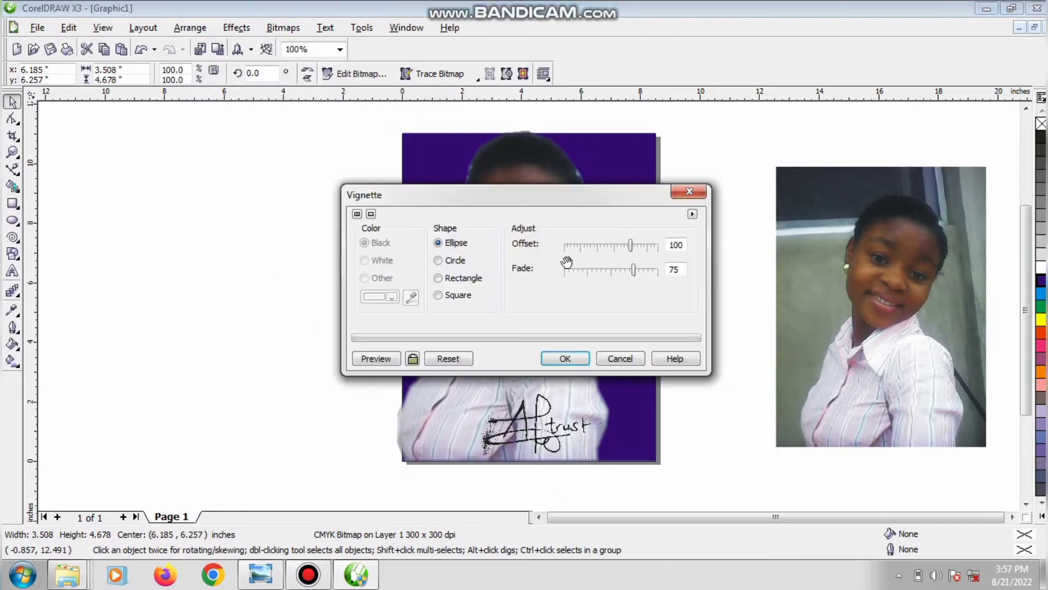
left_click_drag(553, 208, 302, 60)
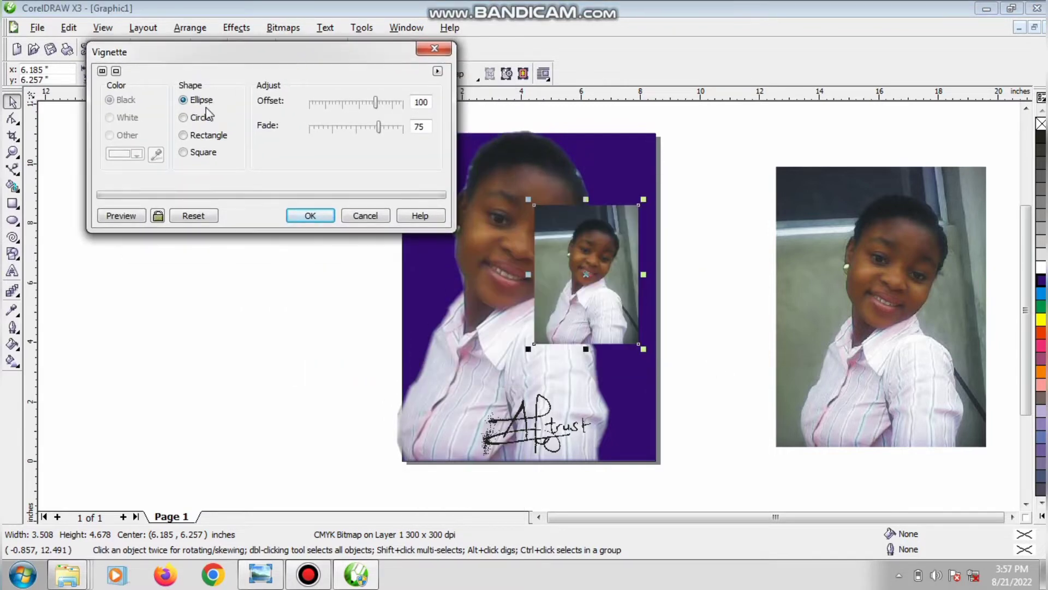
left_click(158, 216)
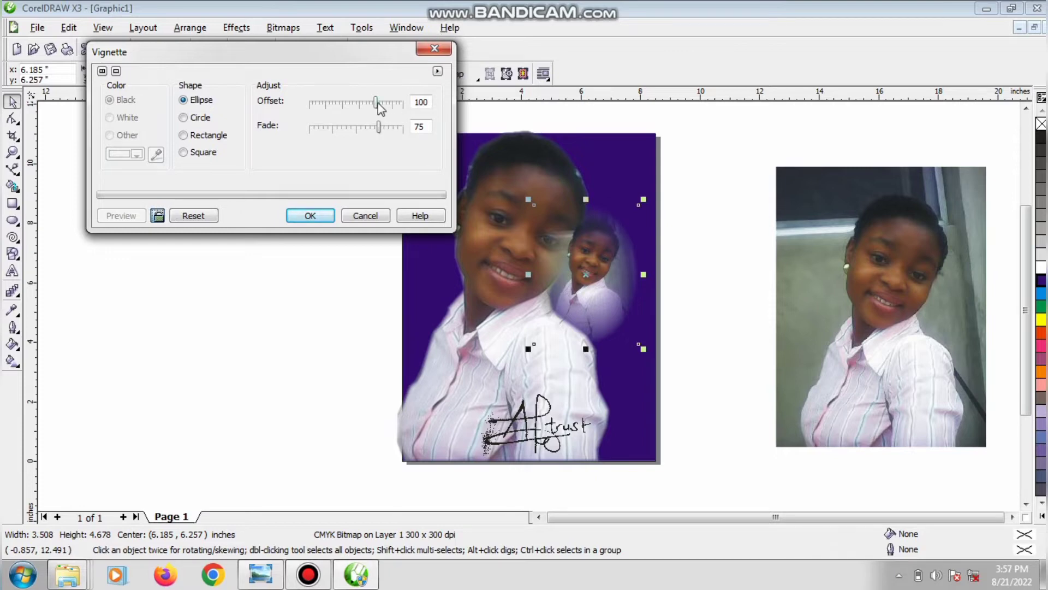
left_click_drag(376, 103, 357, 103)
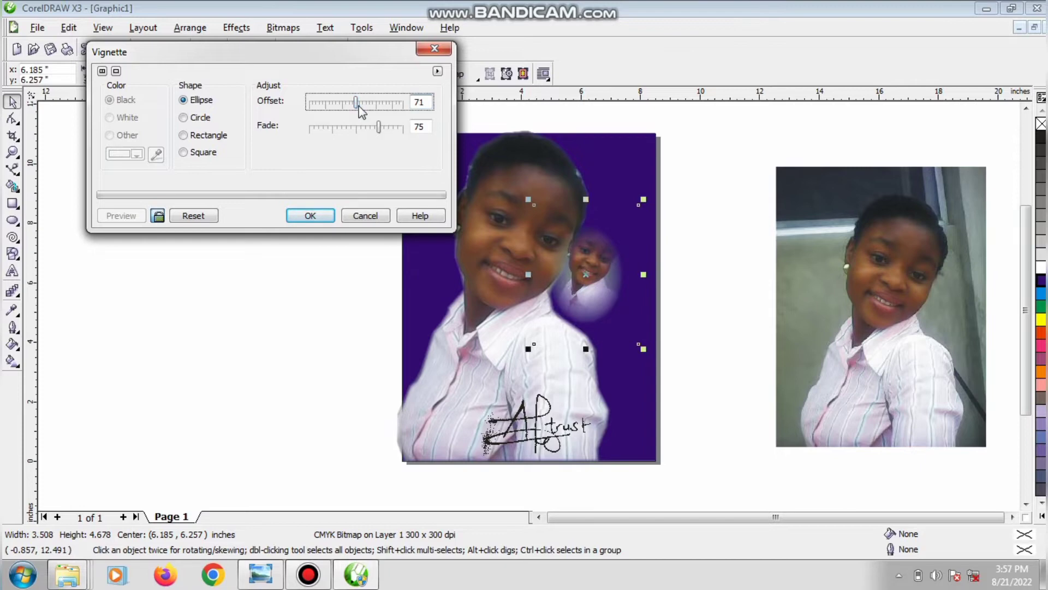
left_click_drag(380, 129, 389, 132)
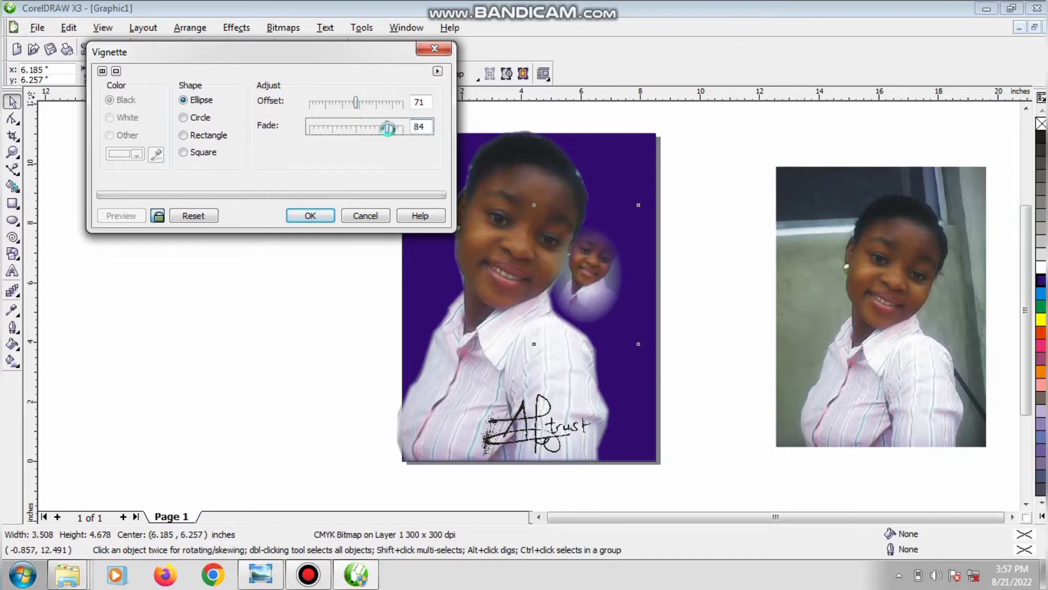
left_click(310, 215)
Step: Resize the vignetted photo to about 4.17 by 5.56 inches near the page's right edge and shift the signature slightly left
left_click_drag(646, 198, 667, 167)
mouse_move(606, 264)
left_mouse_down()
mouse_move(605, 352)
mouse_move(614, 312)
left_mouse_up()
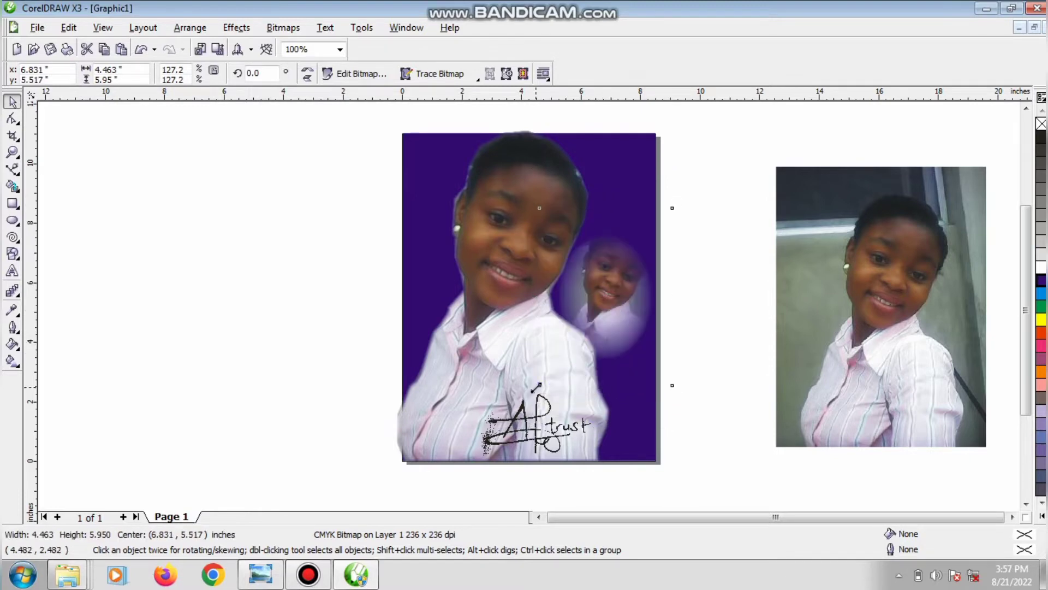
left_click_drag(539, 385, 545, 375)
left_click(479, 409)
left_click_drag(480, 409, 479, 409)
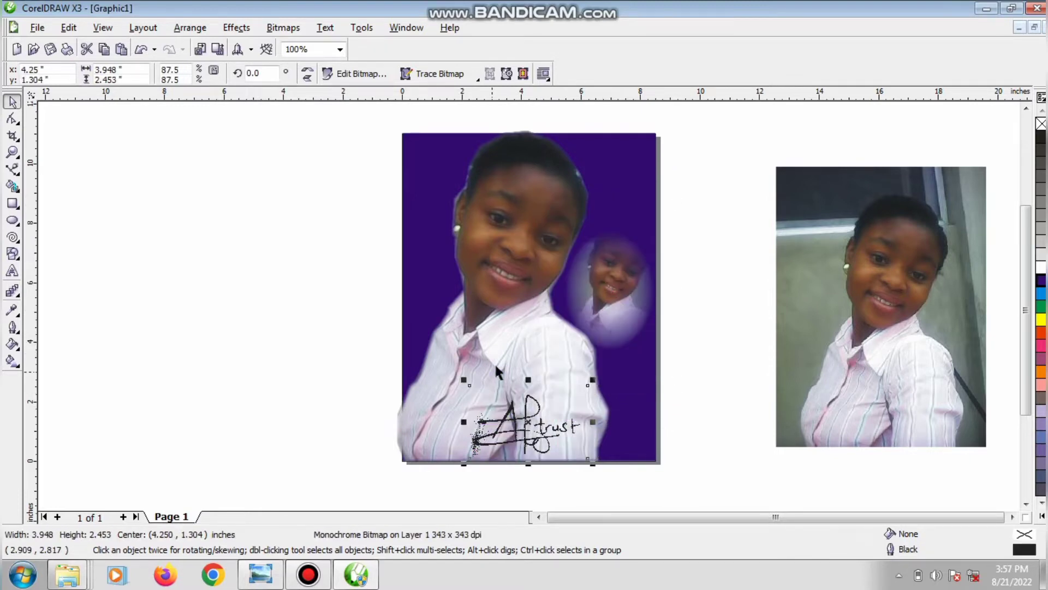
Step: Shift the large portrait left and shrink it toward the page's upper left so its lower edge sits above most of the signature
left_click_drag(502, 331, 489, 336)
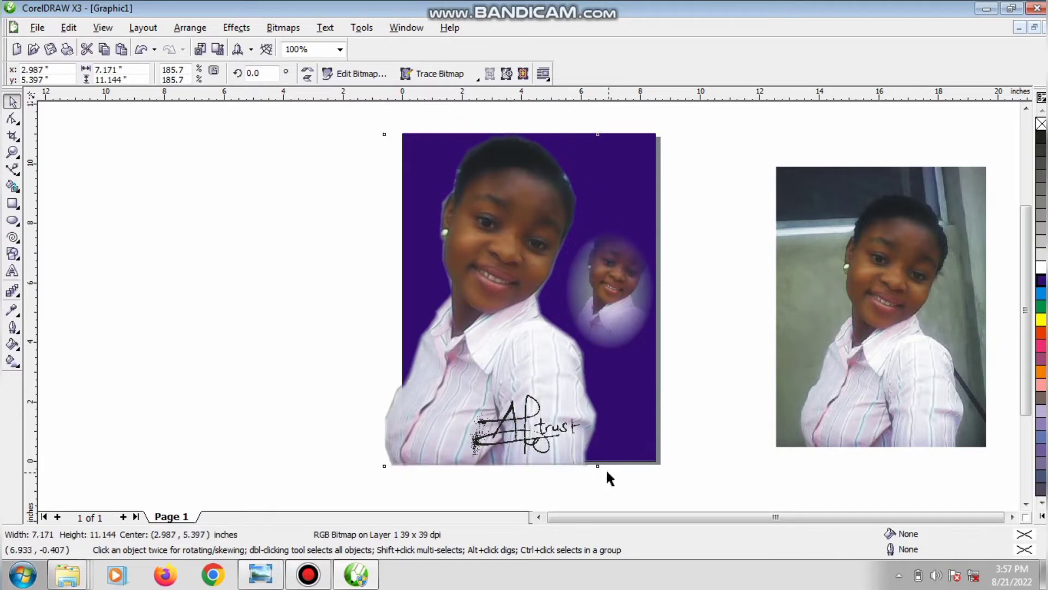
left_click(592, 471)
left_click(582, 443)
left_click(556, 371)
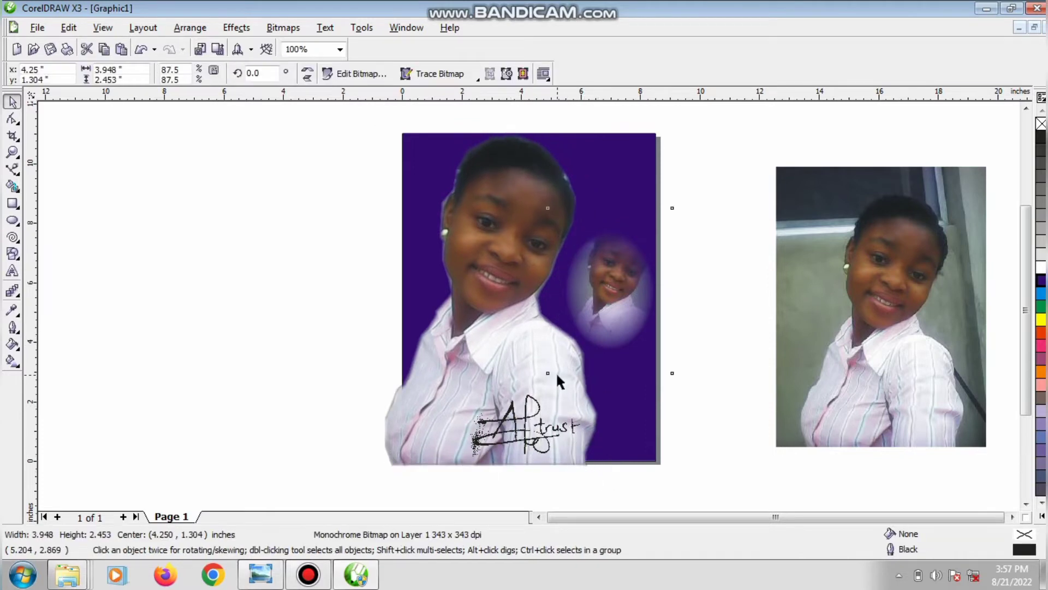
left_click(501, 461)
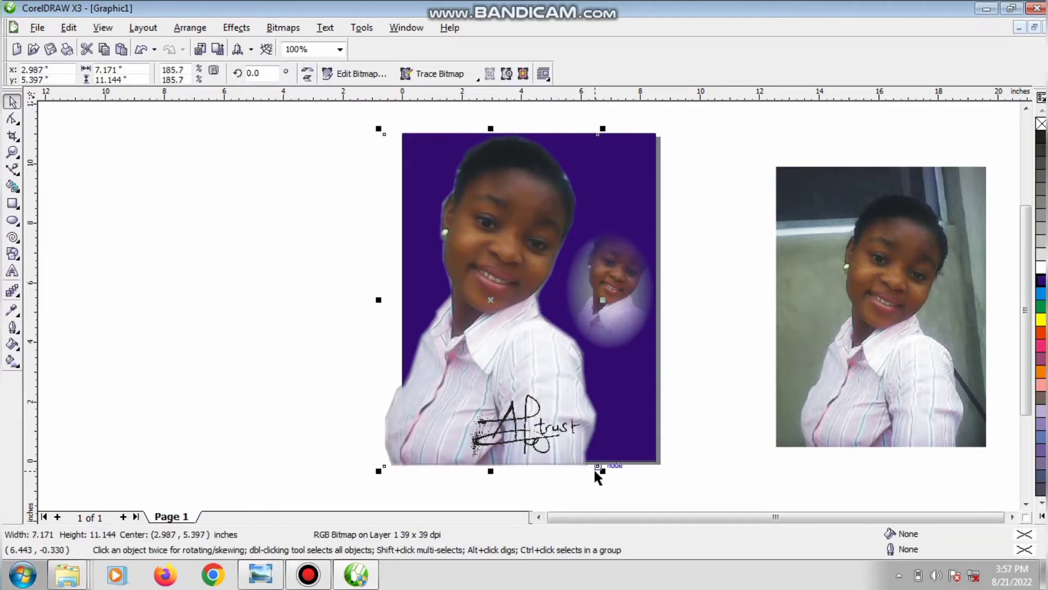
left_click_drag(602, 471, 567, 416)
Step: Enlarge the vignetted photo to about 5.12 by 6.82 inches beside the large portrait
left_click(571, 293)
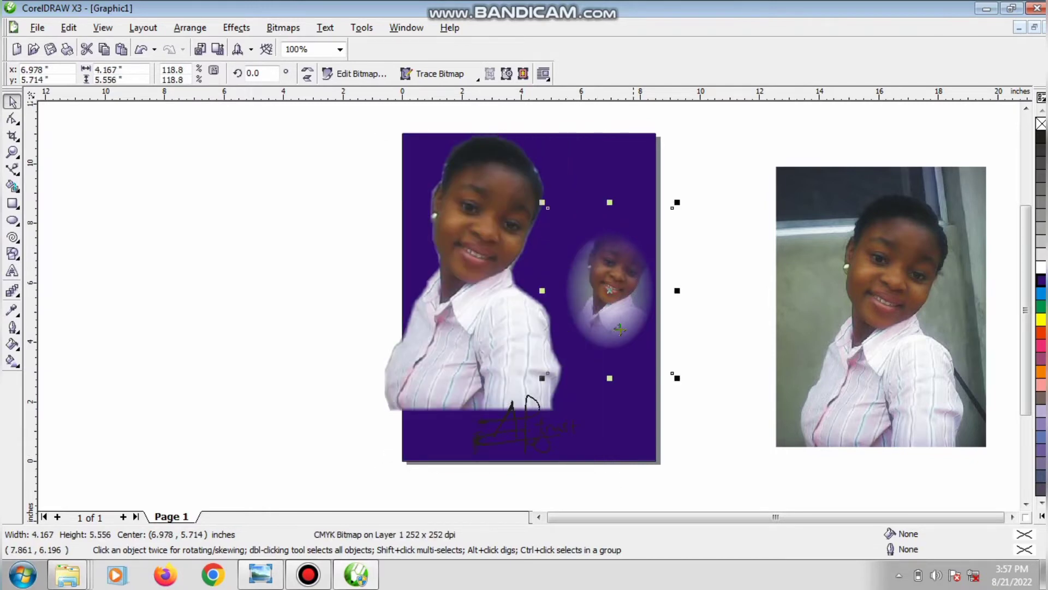
left_click_drag(545, 379, 519, 411)
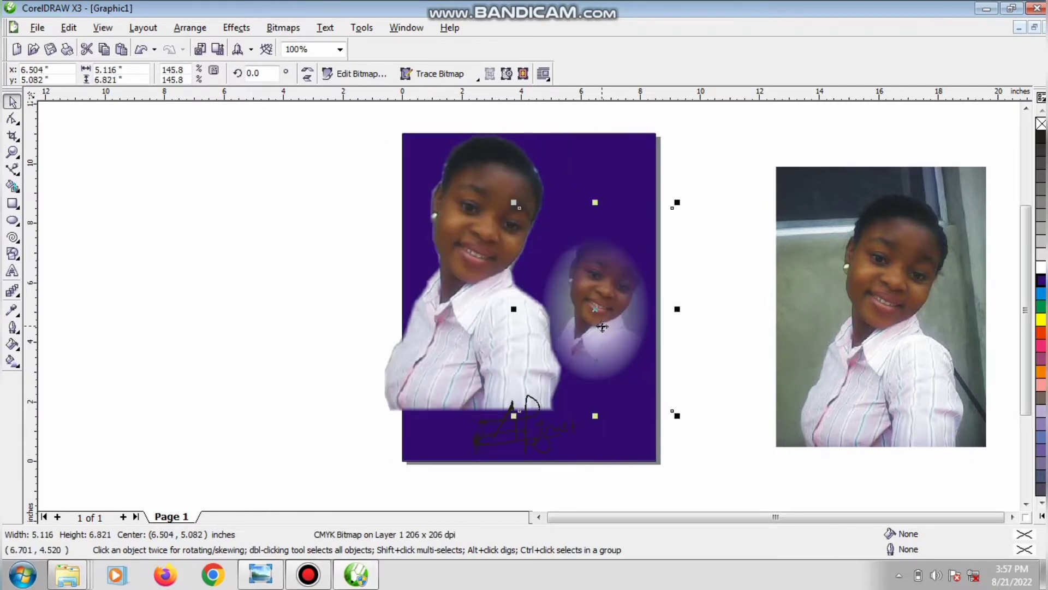
Step: Move the vignetted photo to the page's upper right, enlarge the large portrait to about 6.42 by 9.98 inches and shift it down
left_click_drag(603, 327, 605, 216)
left_click(508, 356)
left_click_drag(567, 416, 581, 436)
left_click_drag(507, 342, 508, 365)
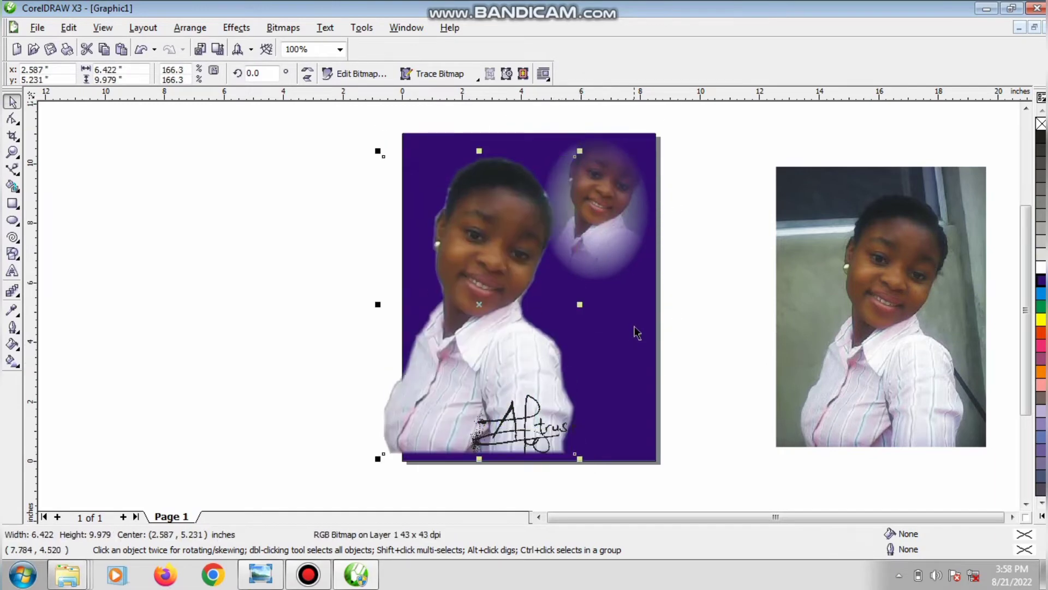
left_click(682, 320)
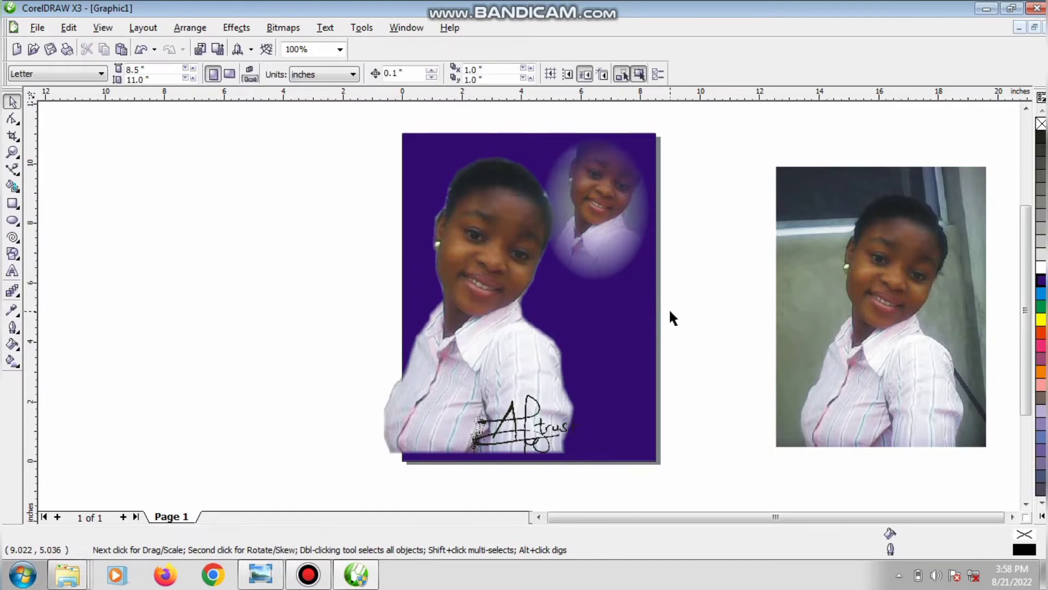
Step: Place a copy of the original photo left of the page and convert it to a 300 dpi CMYK bitmap
left_click_drag(891, 286, 233, 268)
left_click(282, 28)
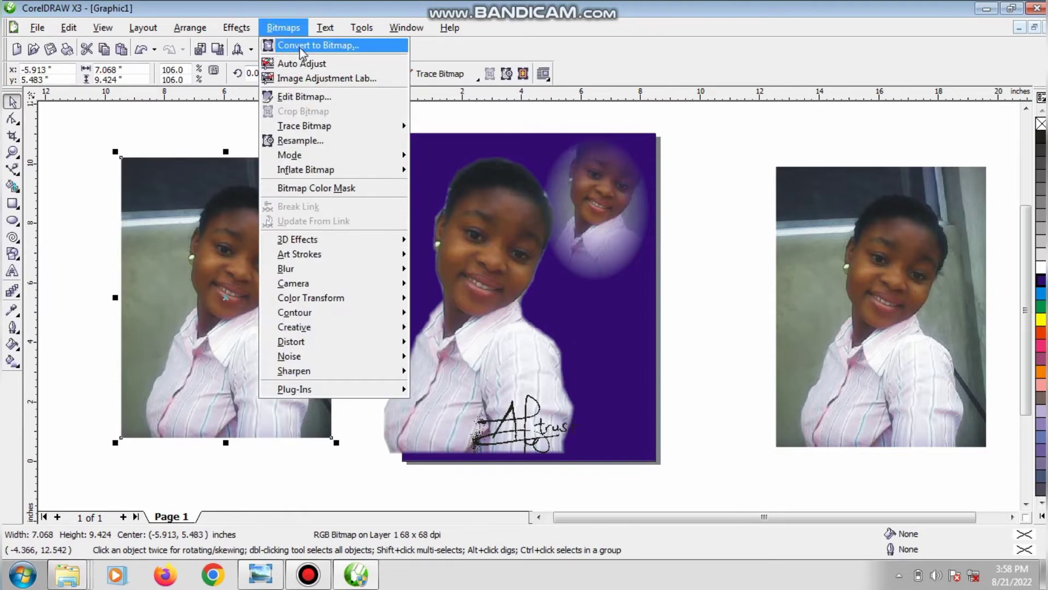
left_click(301, 46)
left_click(484, 375)
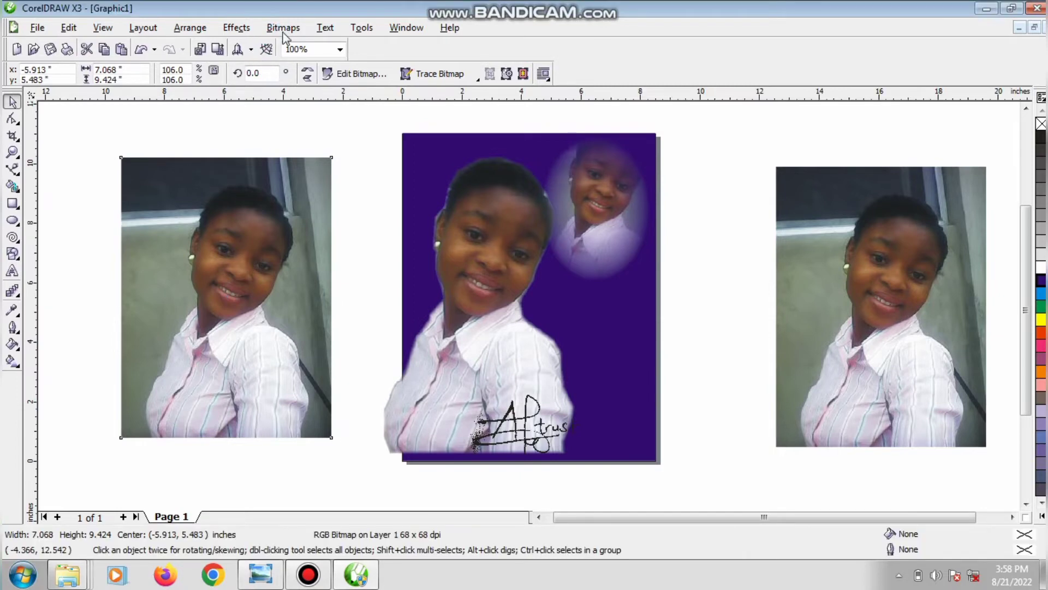
Step: Start a Vignette effect with a circle shape on the photo copy and turn on its live preview
left_click(283, 28)
mouse_move(312, 332)
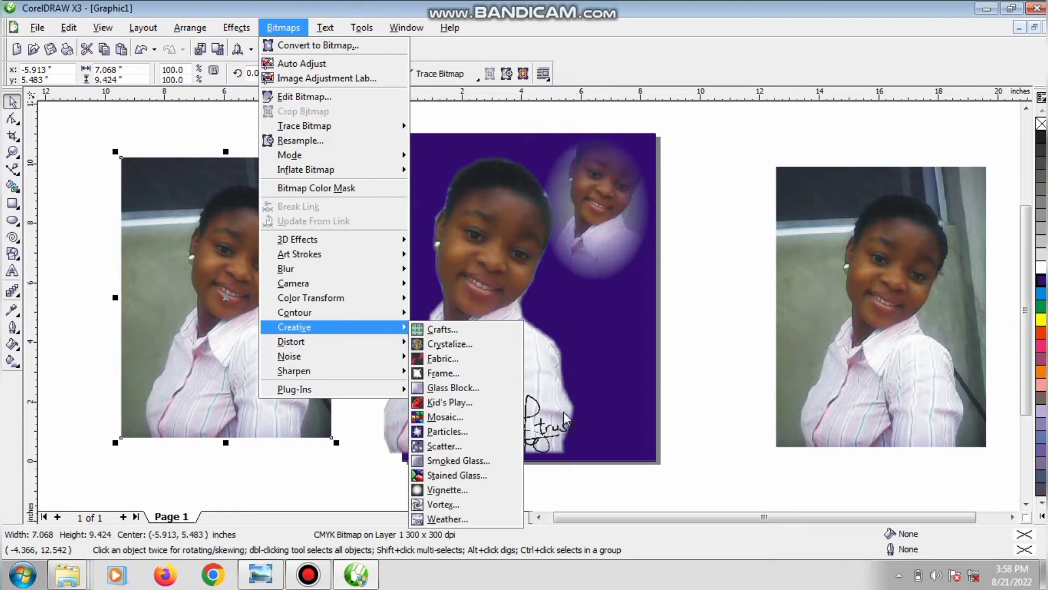
left_click(448, 492)
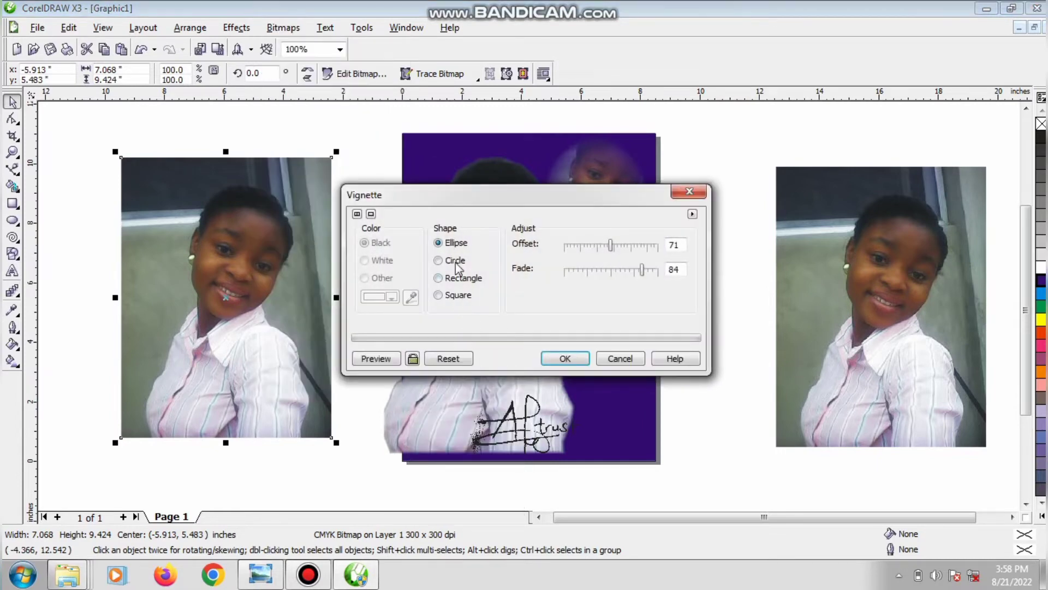
left_click(453, 262)
left_click(462, 280)
left_click(452, 261)
left_click_drag(542, 193, 571, 6)
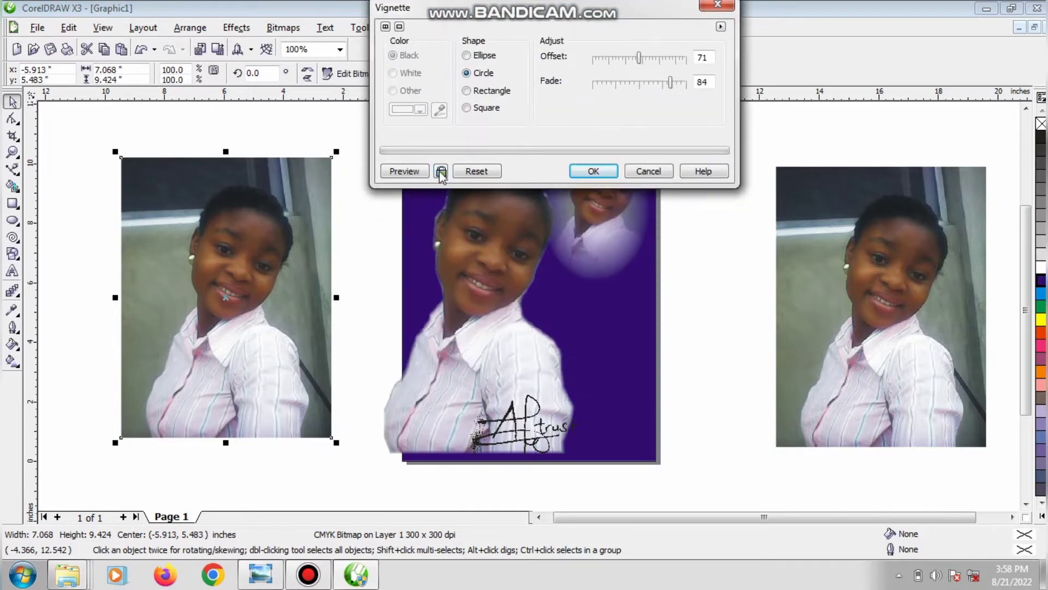
left_click(442, 173)
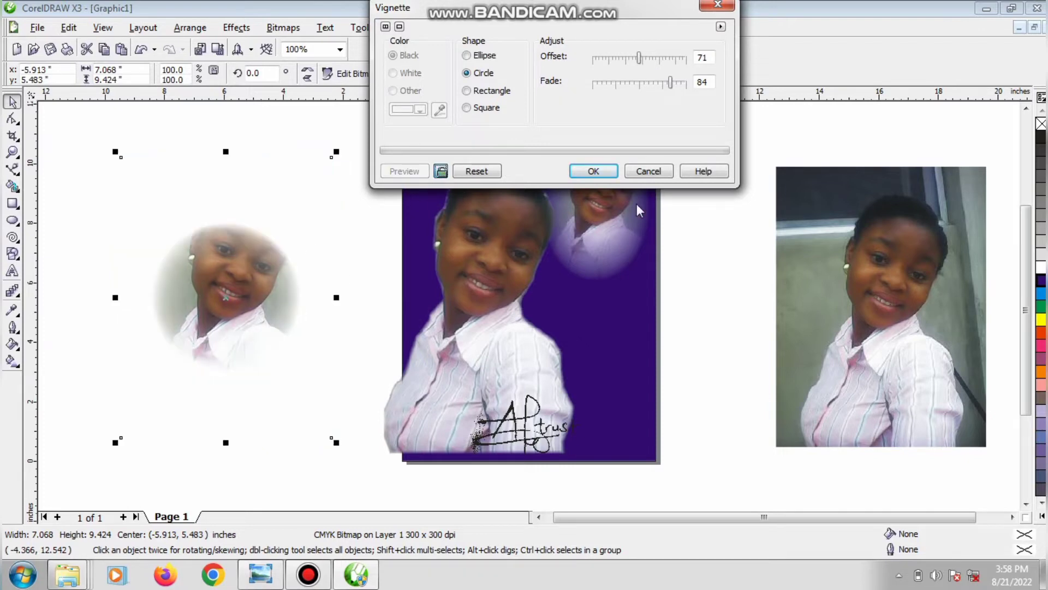
Step: Set the circular vignette's fade to 54 and offset to 90, and apply the effect
left_click_drag(668, 84, 644, 82)
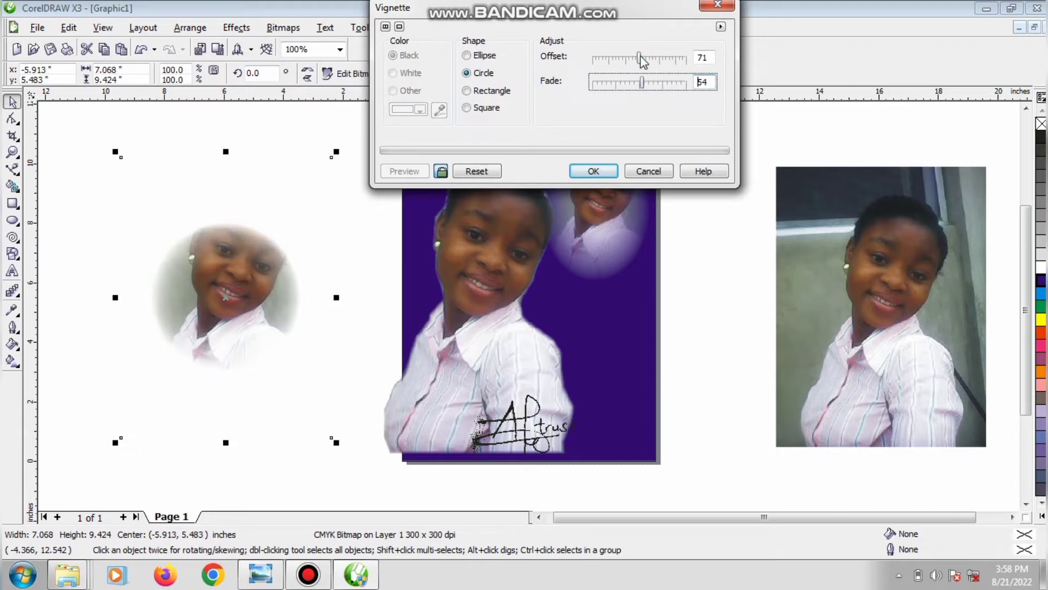
left_click_drag(639, 55, 666, 59)
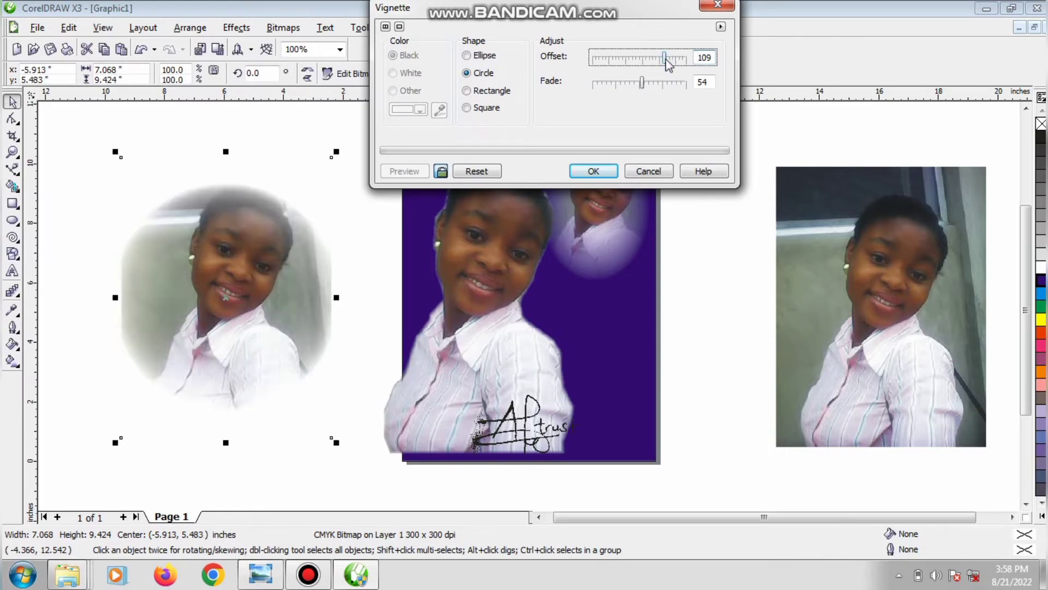
left_click_drag(665, 59, 653, 60)
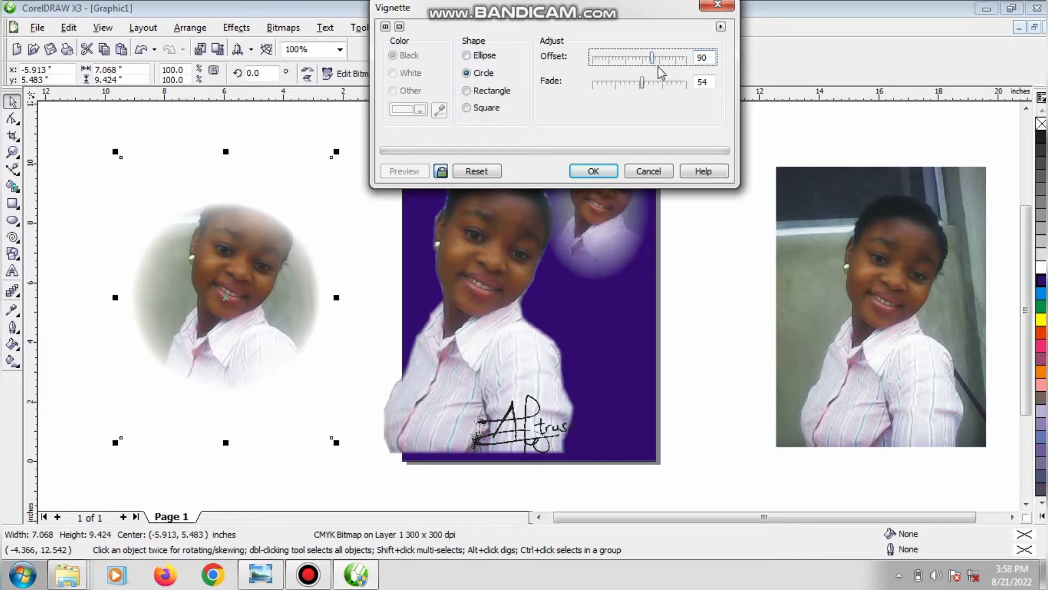
left_click(600, 171)
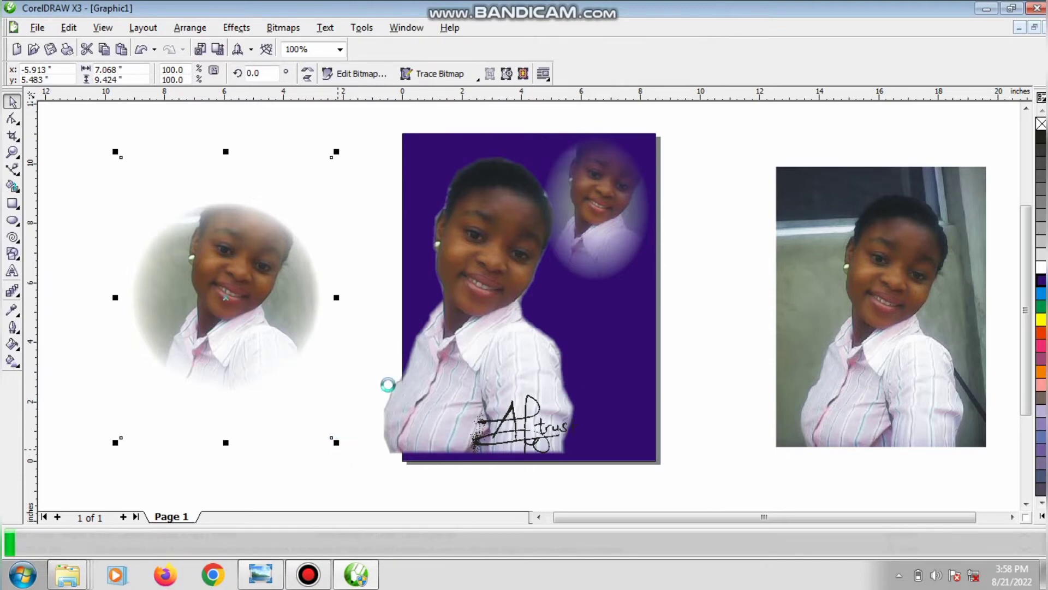
Step: Move the circular vignetted photo to the page's lower right and shift the large portrait slightly right
left_click_drag(199, 255, 616, 384)
left_click(697, 403)
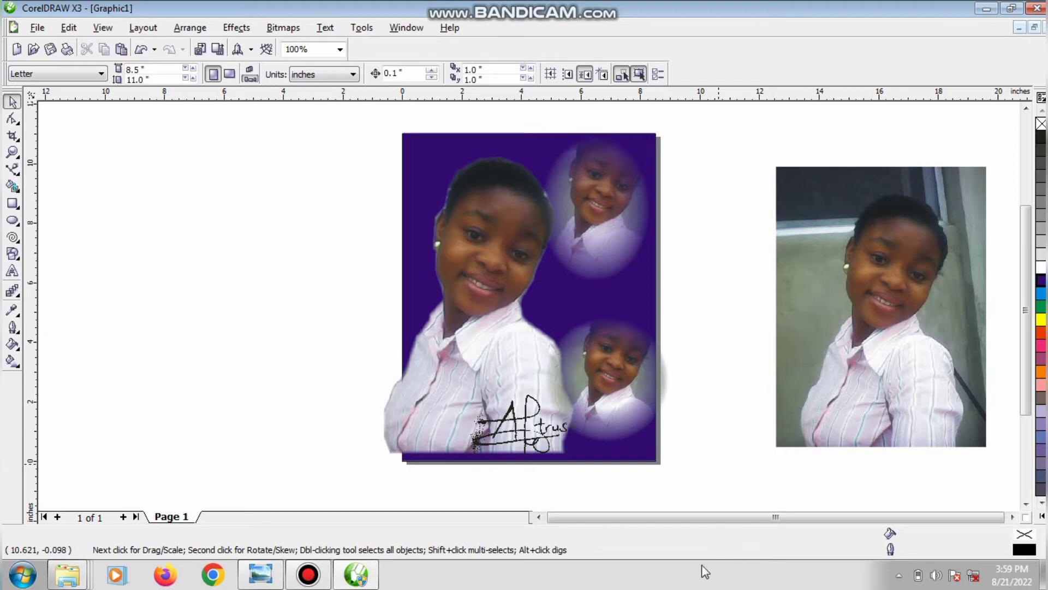
left_click_drag(485, 266, 496, 264)
Step: Convert the large portrait to a 300 dpi CMYK bitmap
left_click(282, 27)
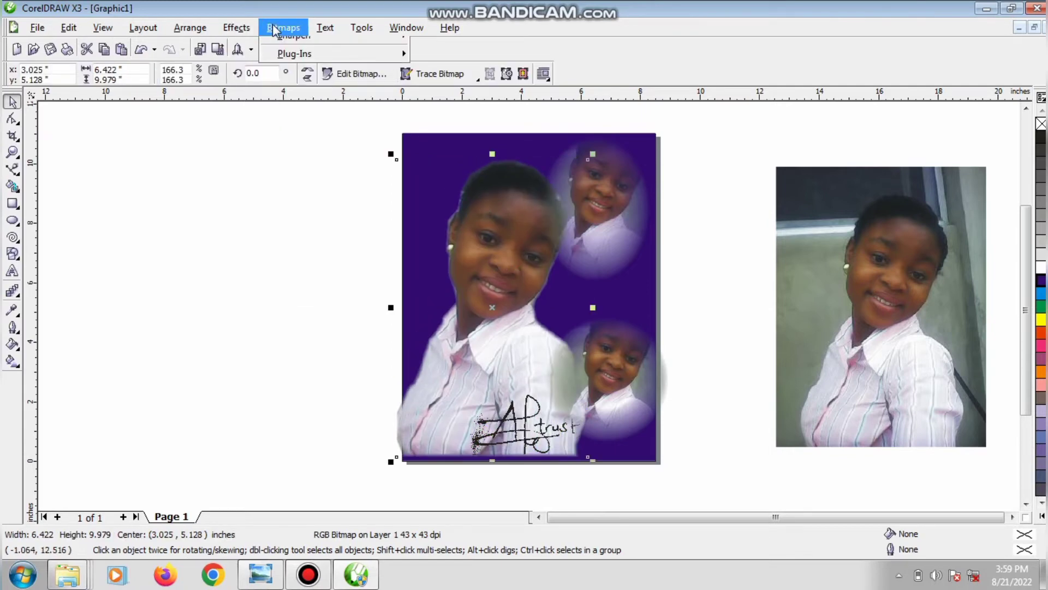
left_click(306, 47)
left_click(487, 374)
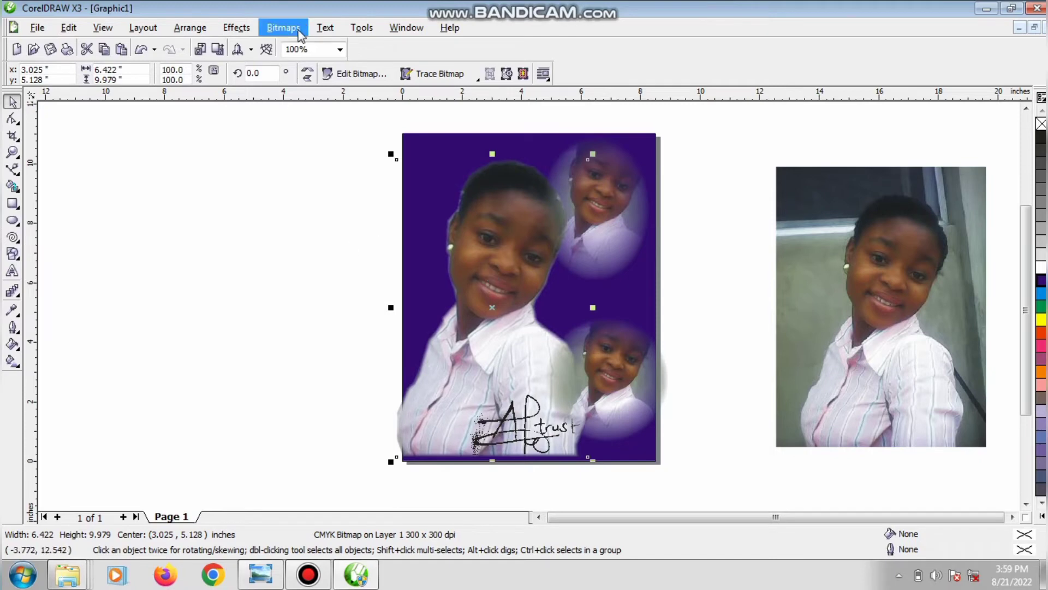
Step: Bring the large portrait into the Image Adjustment Lab and set contrast to -41 and brightness to 21
left_click(300, 33)
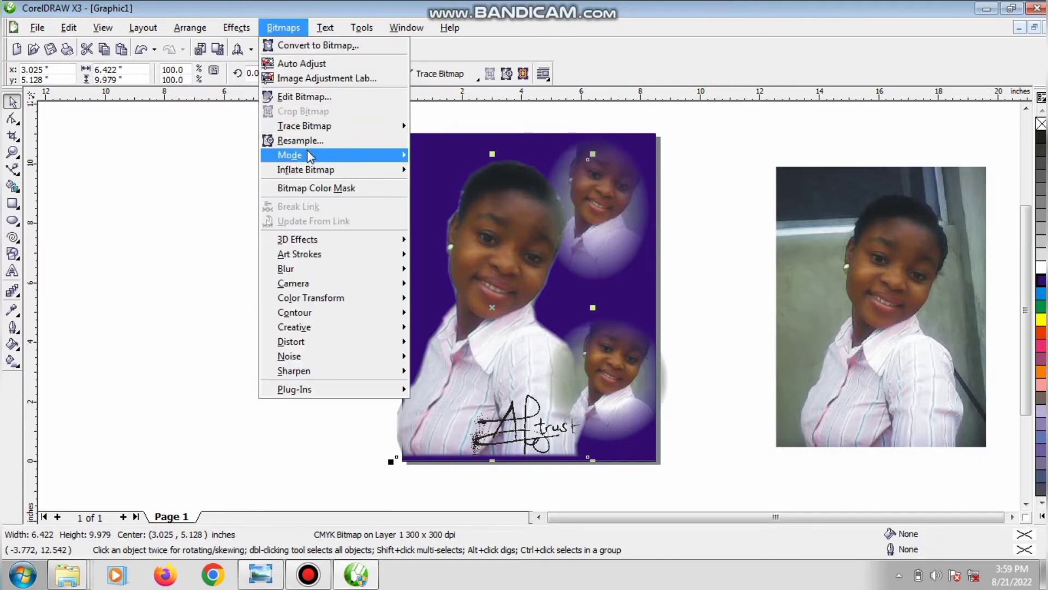
left_click(321, 79)
left_click(589, 327)
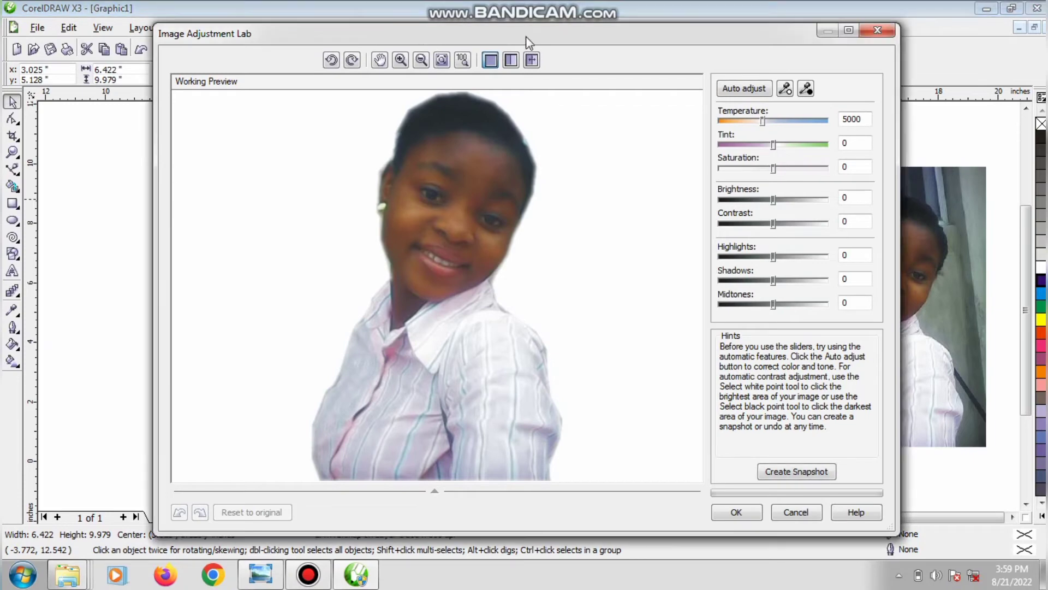
left_click_drag(526, 37, 365, 14)
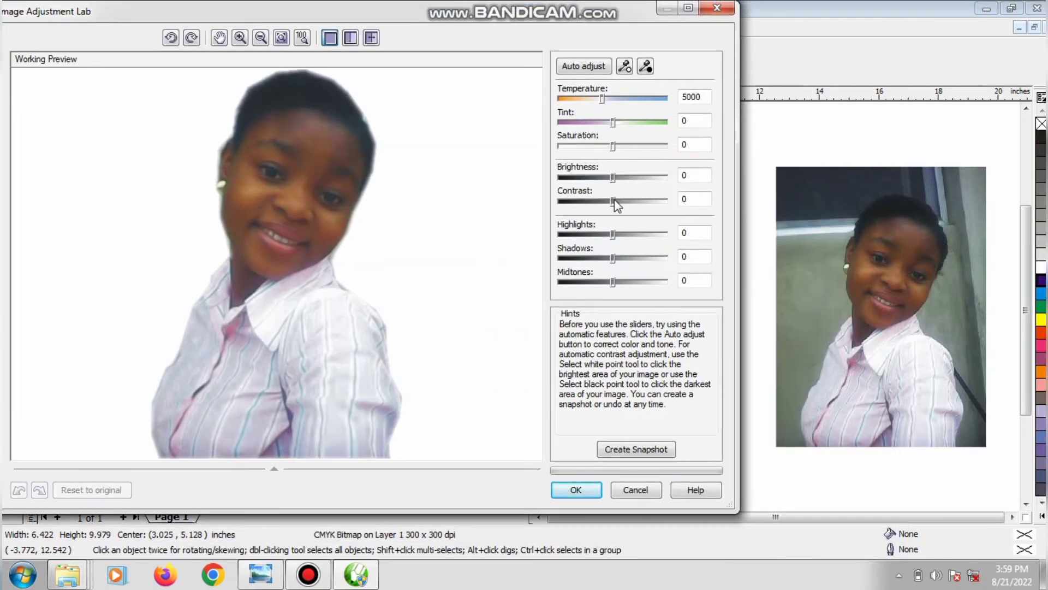
left_click_drag(614, 199, 590, 202)
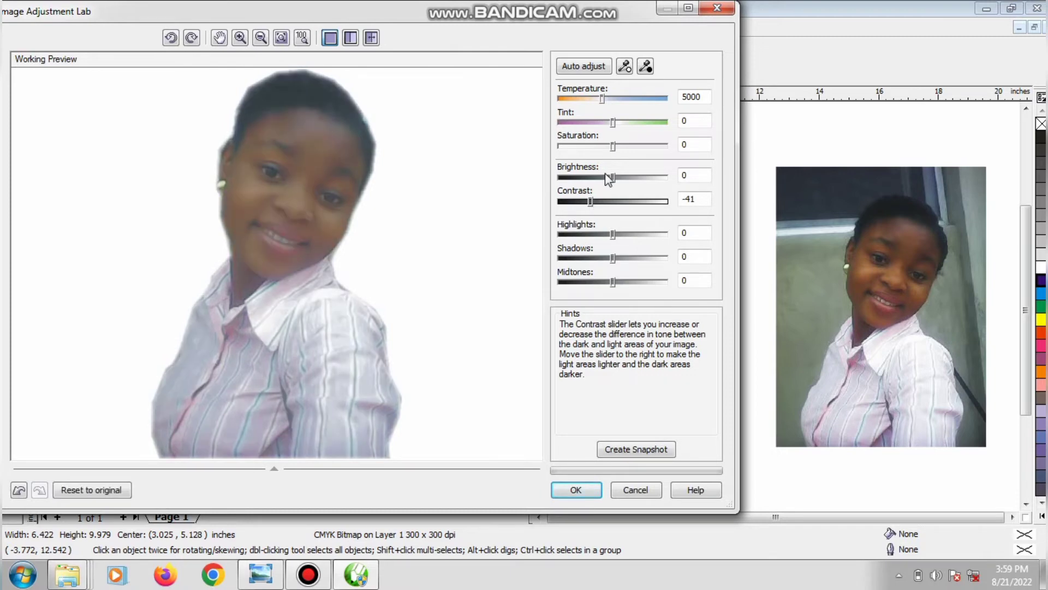
left_click_drag(613, 178, 634, 178)
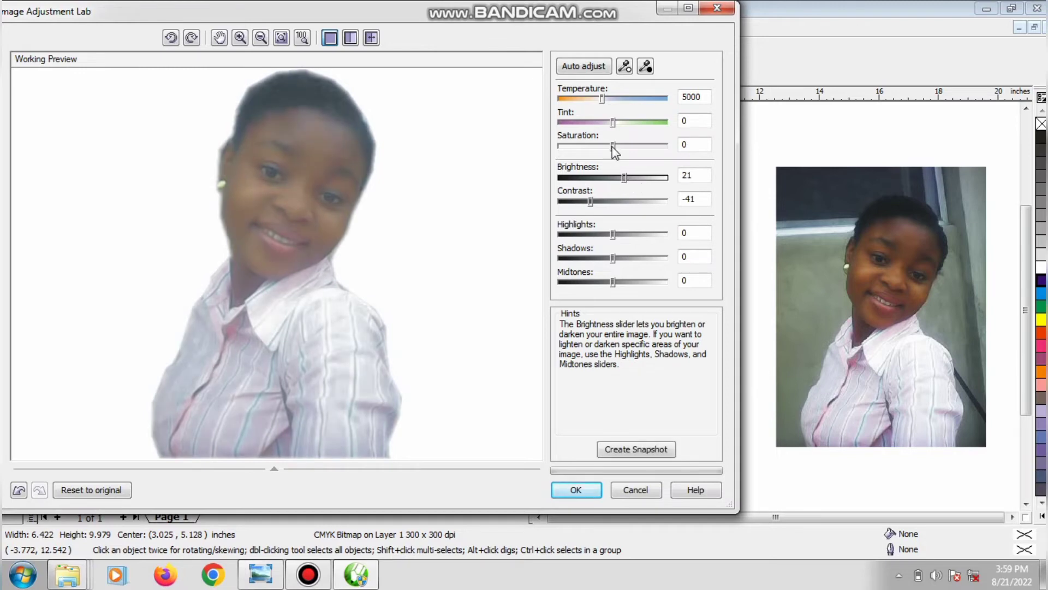
Step: Set the portrait's saturation to 40 and its tint to -16
left_click(613, 146)
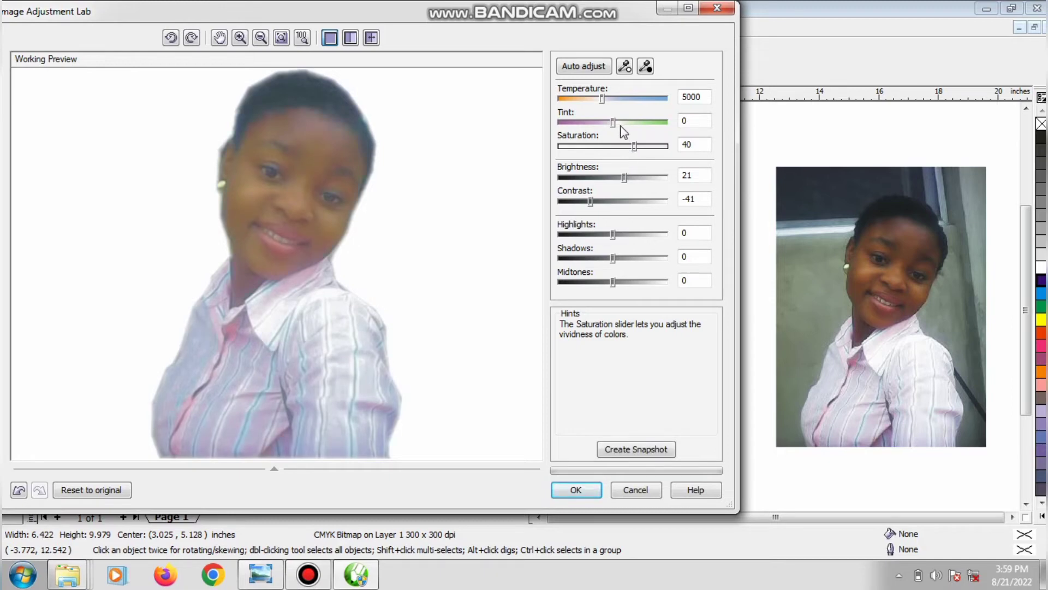
left_click_drag(614, 123, 629, 126)
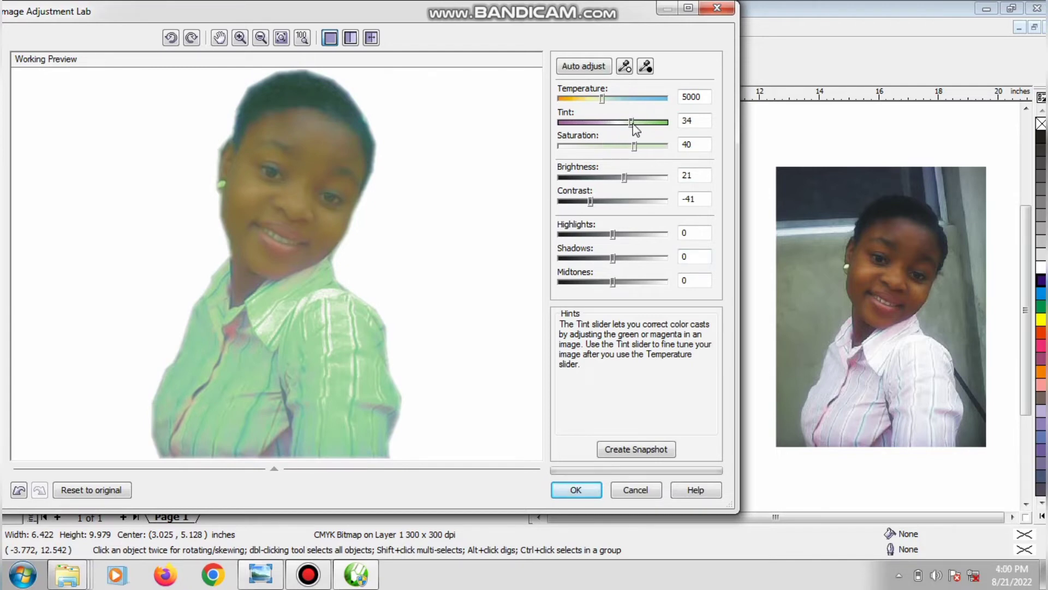
left_click_drag(632, 123, 604, 122)
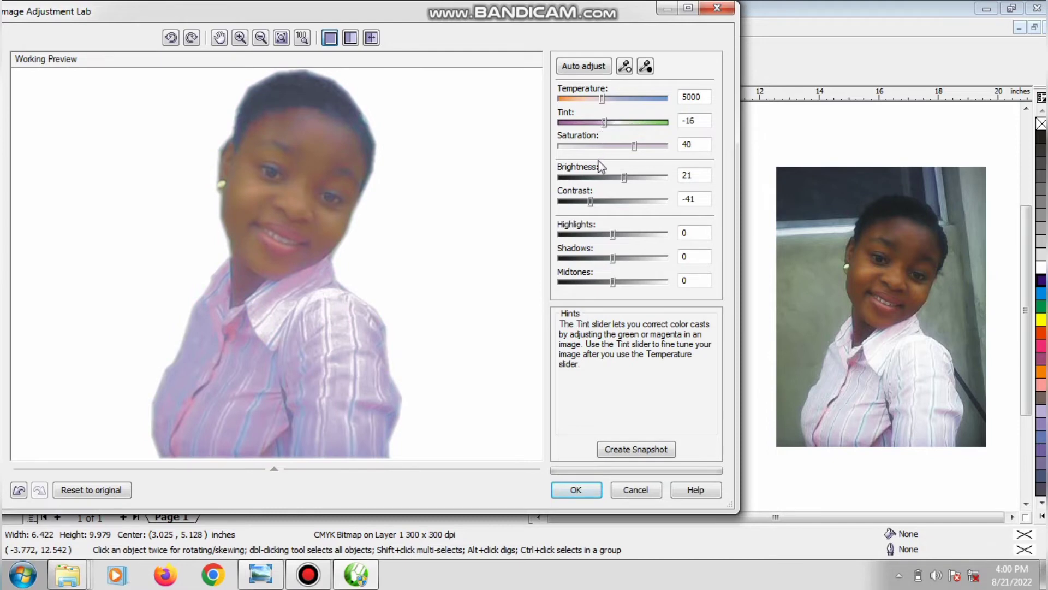
Step: Set the portrait's contrast to 19 and brightness to 39, and apply the image adjustments
left_click_drag(590, 204, 632, 213)
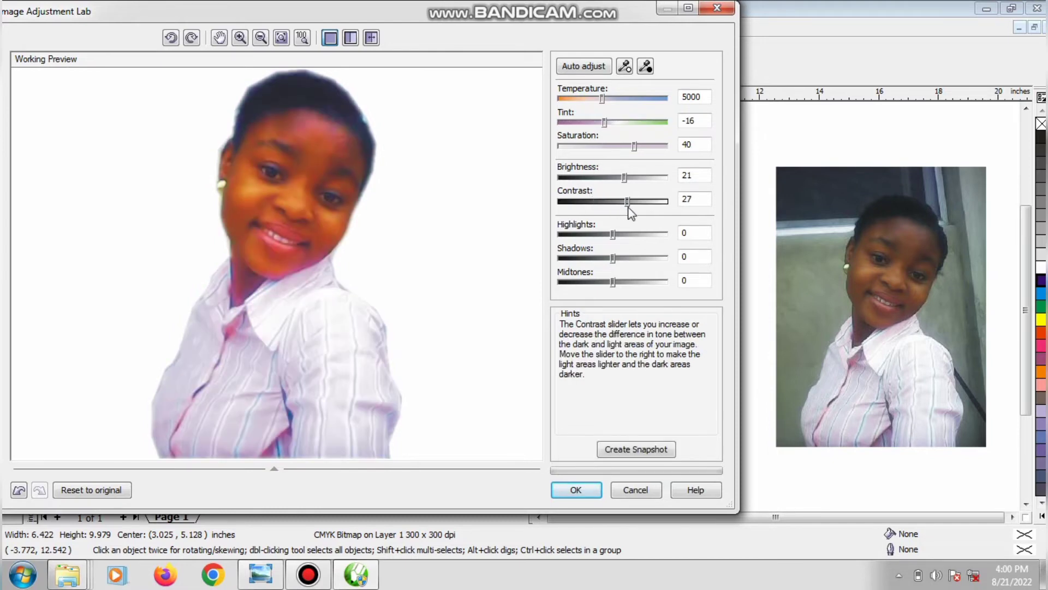
left_click_drag(629, 201, 623, 204)
left_click_drag(624, 177, 607, 173)
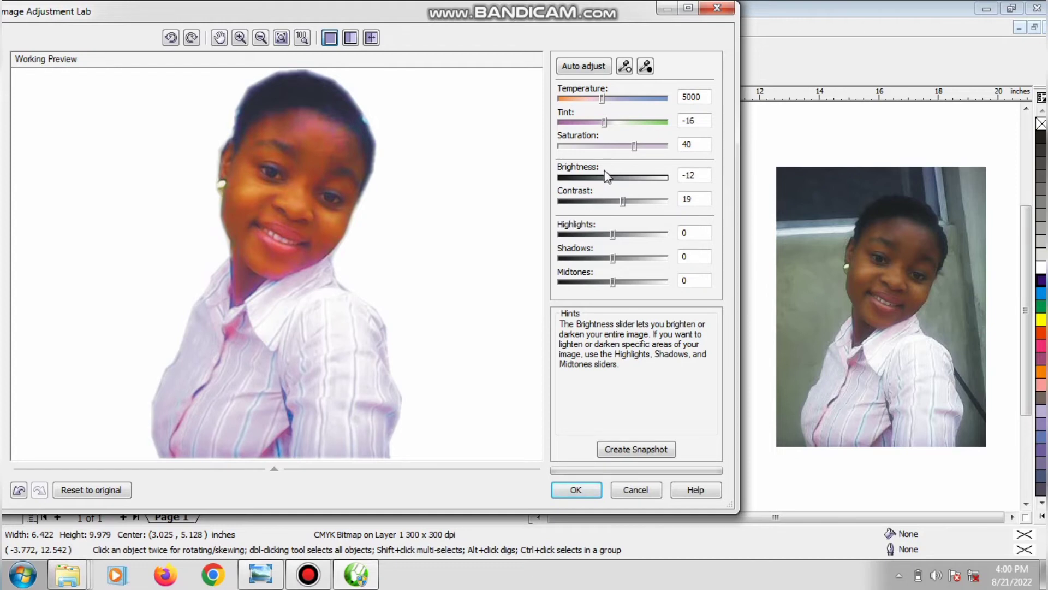
left_click_drag(607, 177, 635, 181)
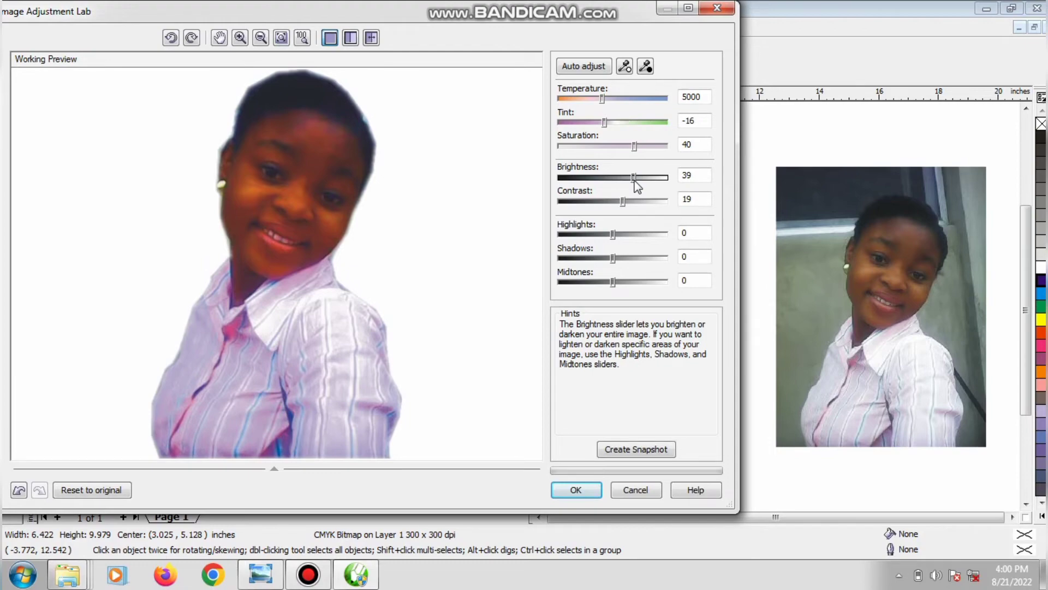
left_click(568, 490)
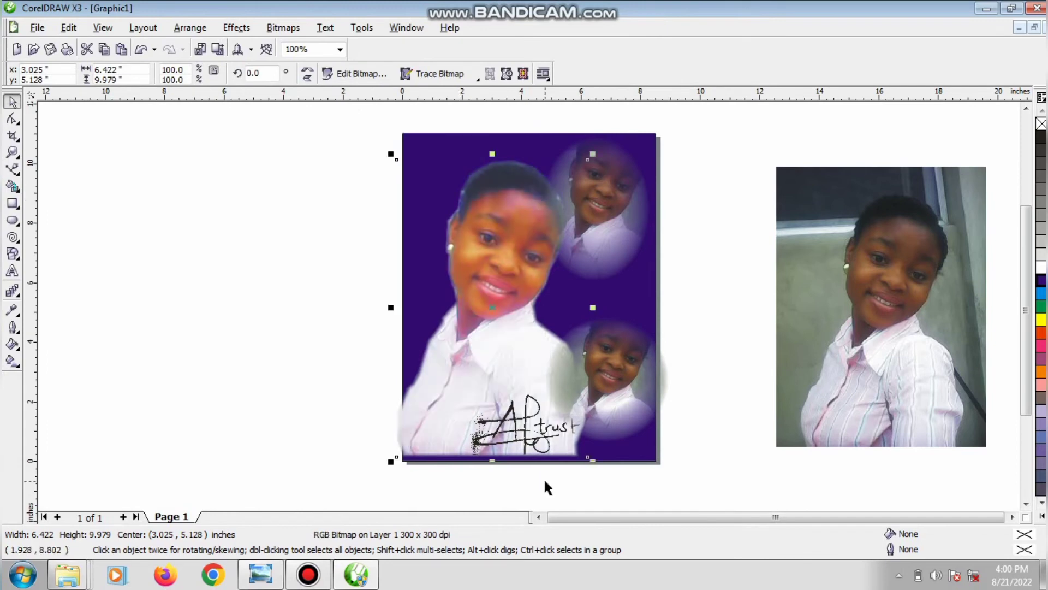
Step: Shift the original photo slightly left and move the large portrait left to a centre of about 2.23, 5.26 inches
left_click_drag(847, 362, 816, 362)
mouse_move(495, 336)
left_mouse_down()
mouse_move(487, 332)
mouse_move(506, 335)
left_mouse_up()
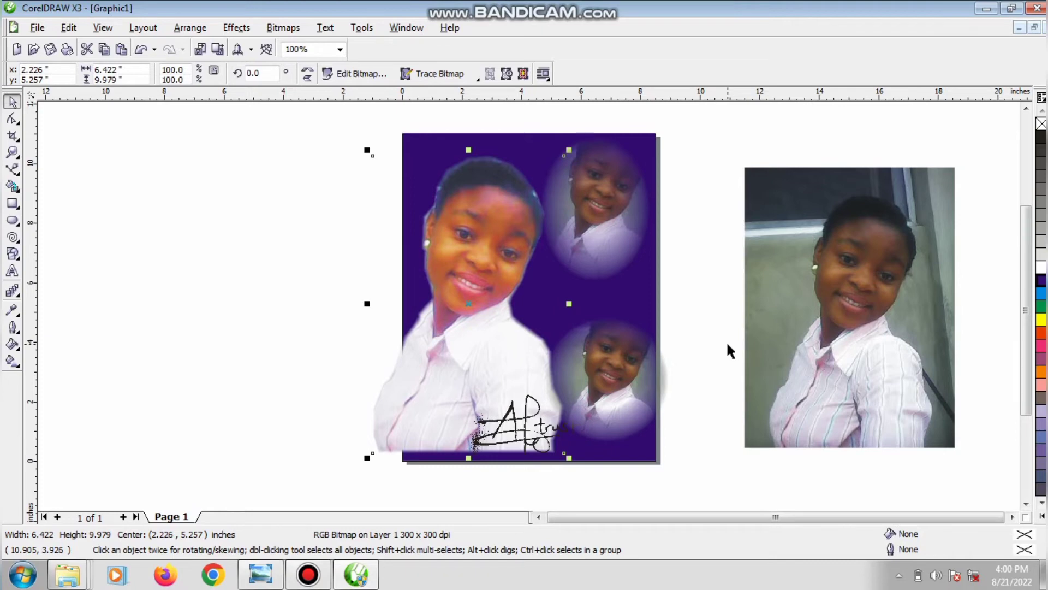
Step: Place another copy of the original photo left of the page and convert it to a CMYK bitmap at 300 dpi
left_click_drag(806, 318, 153, 325)
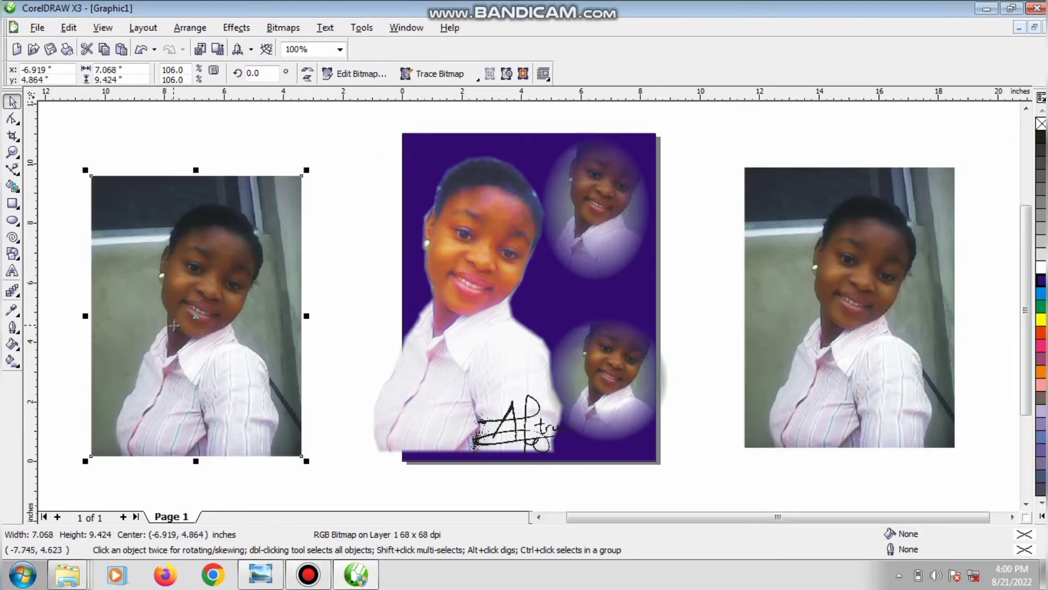
left_click(283, 28)
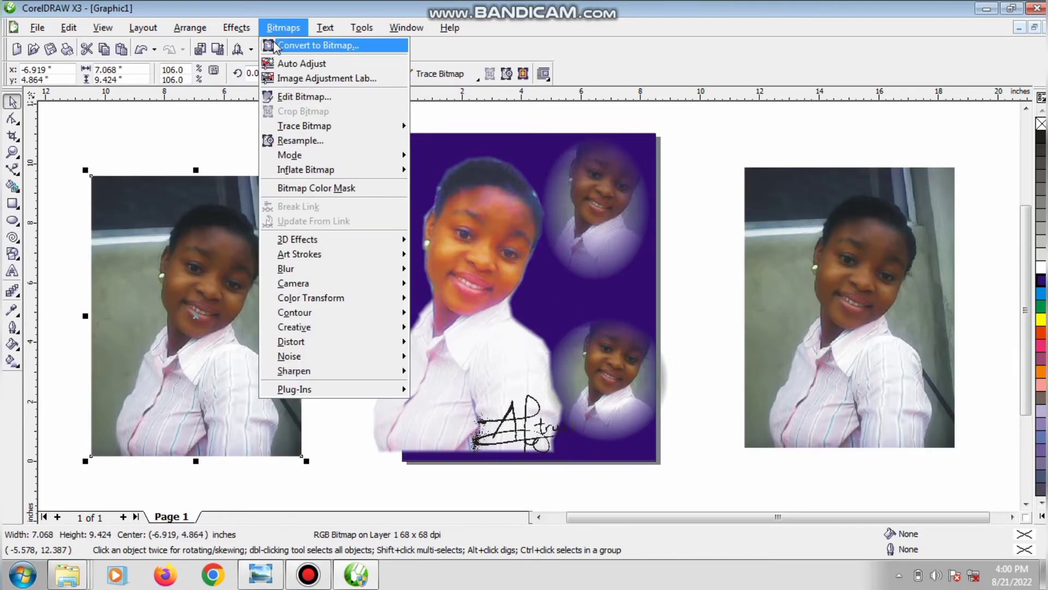
left_click(275, 46)
left_click(494, 374)
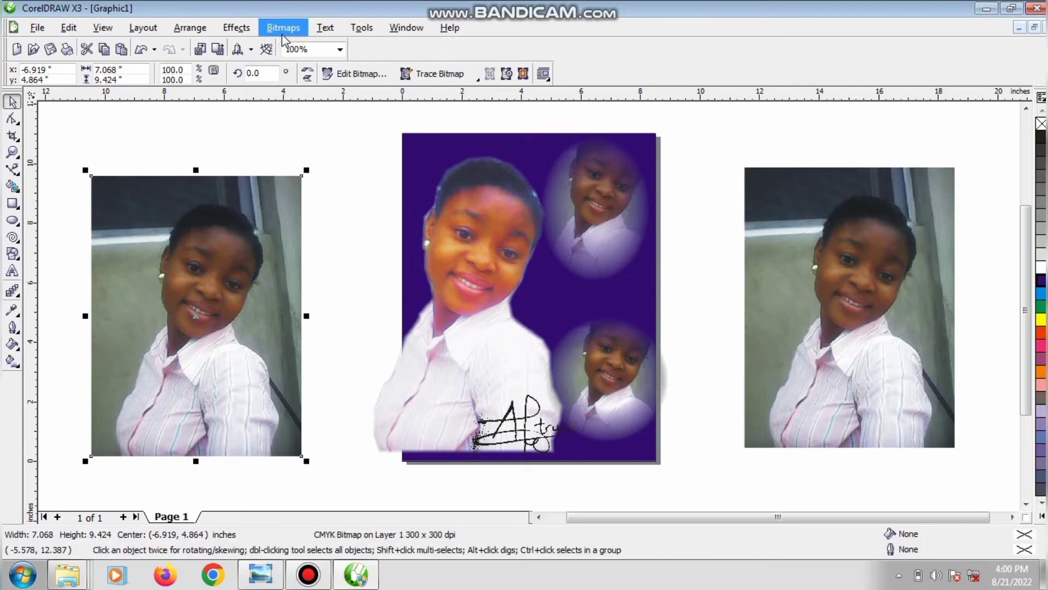
Step: Apply a Color Balance to the selected photo copy left of the page with Cyan–Red 48 and Yellow–Blue -70, using live preview
left_click(245, 30)
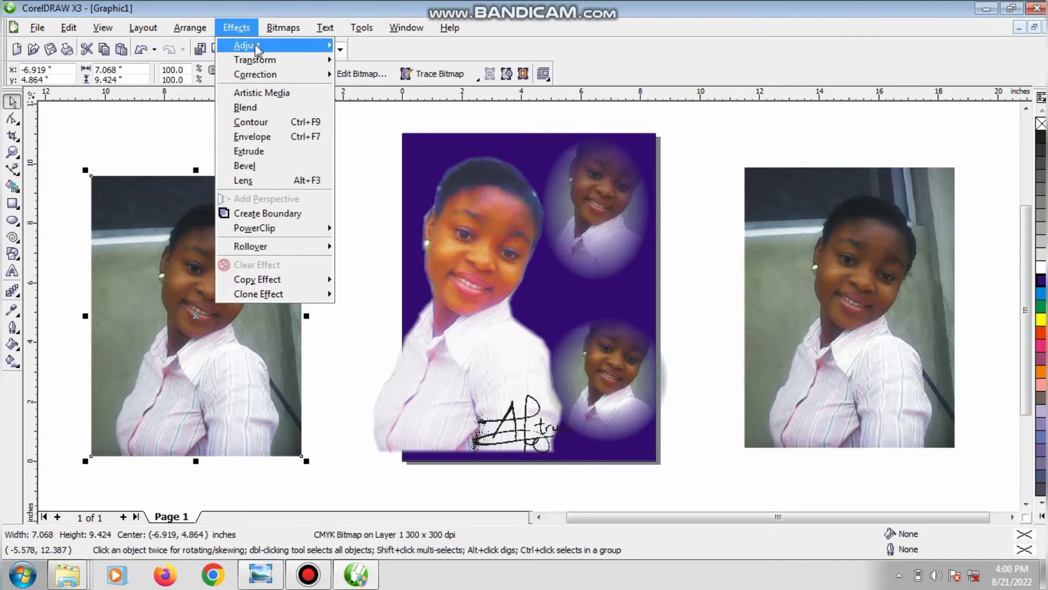
mouse_move(258, 50)
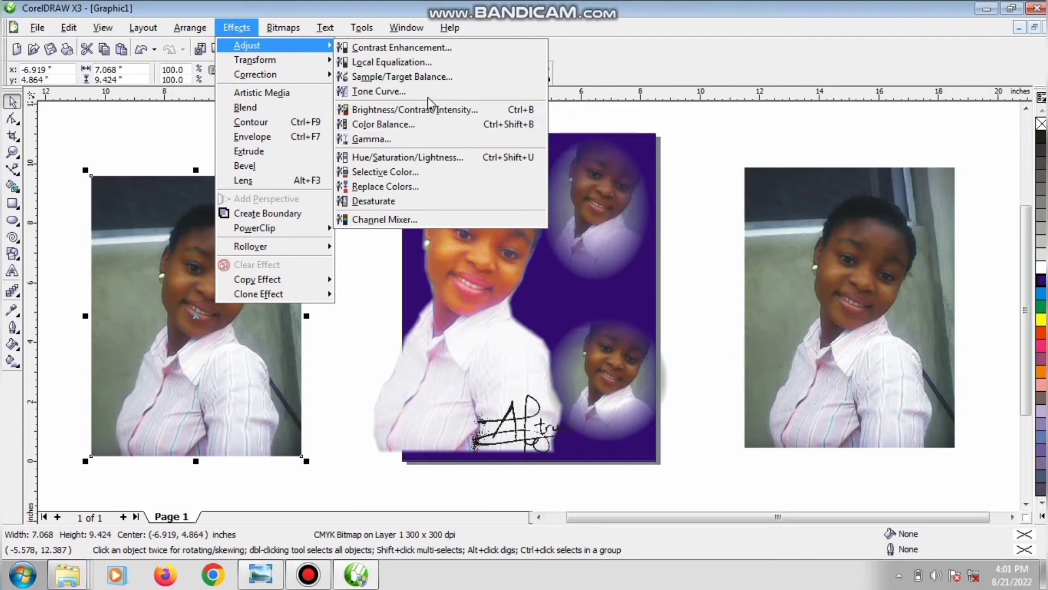
left_click(436, 131)
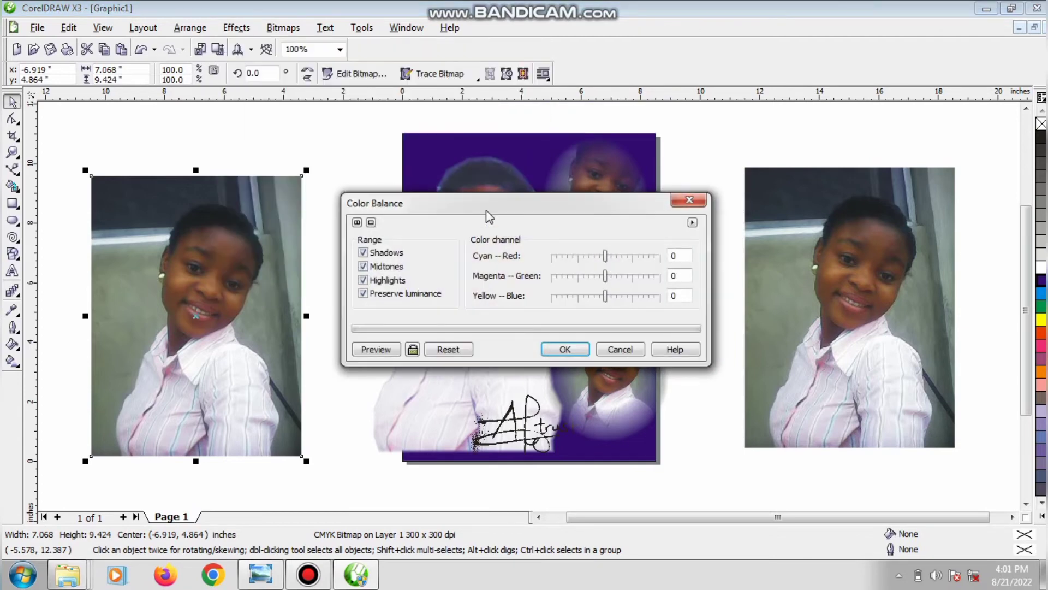
left_click_drag(486, 211, 632, 114)
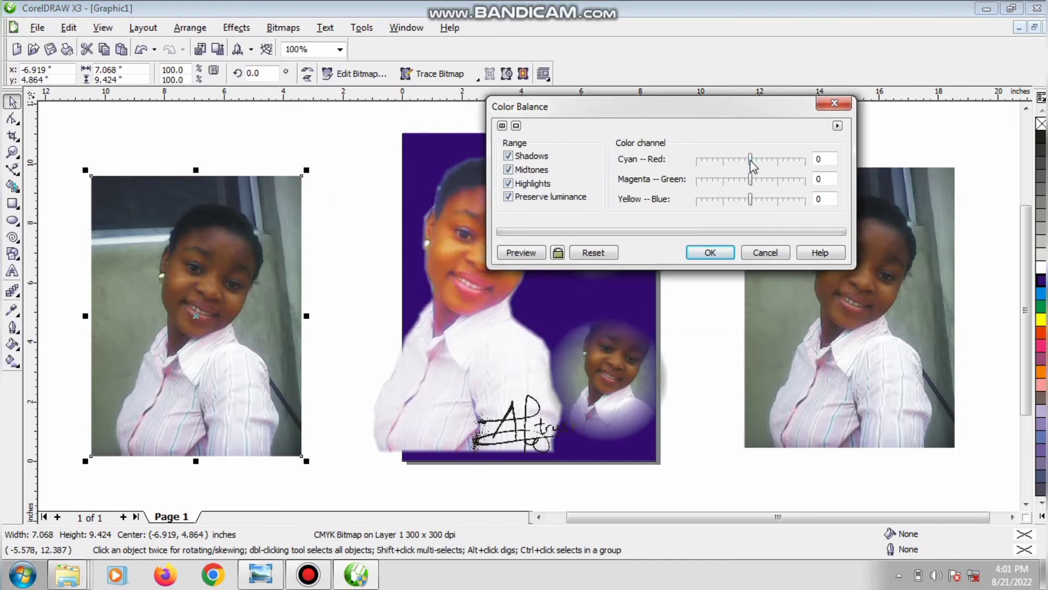
left_click_drag(751, 160, 777, 162)
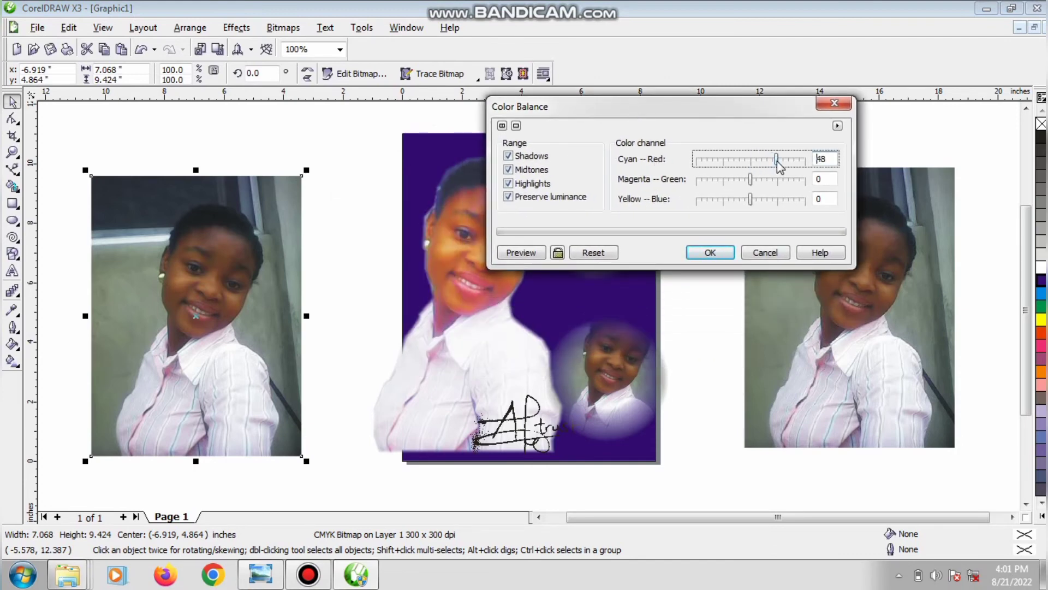
left_click(557, 253)
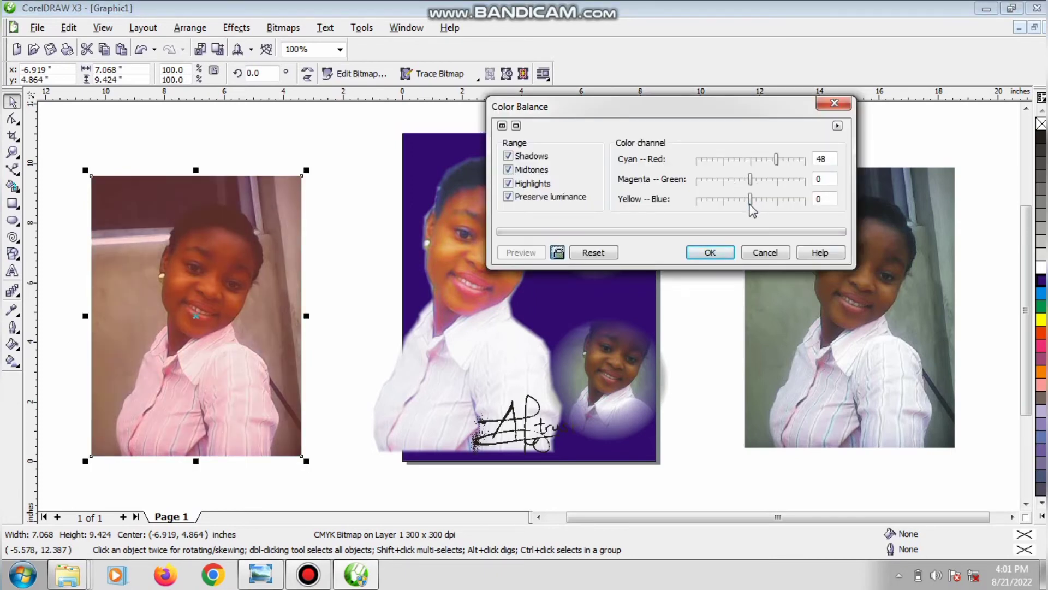
left_click_drag(753, 210, 715, 203)
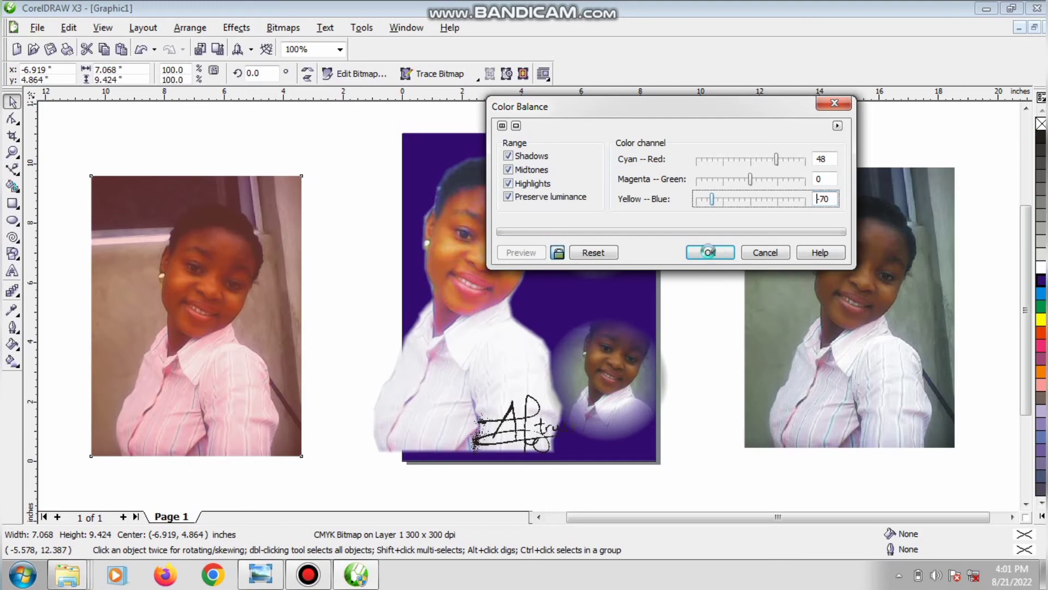
left_click(702, 252)
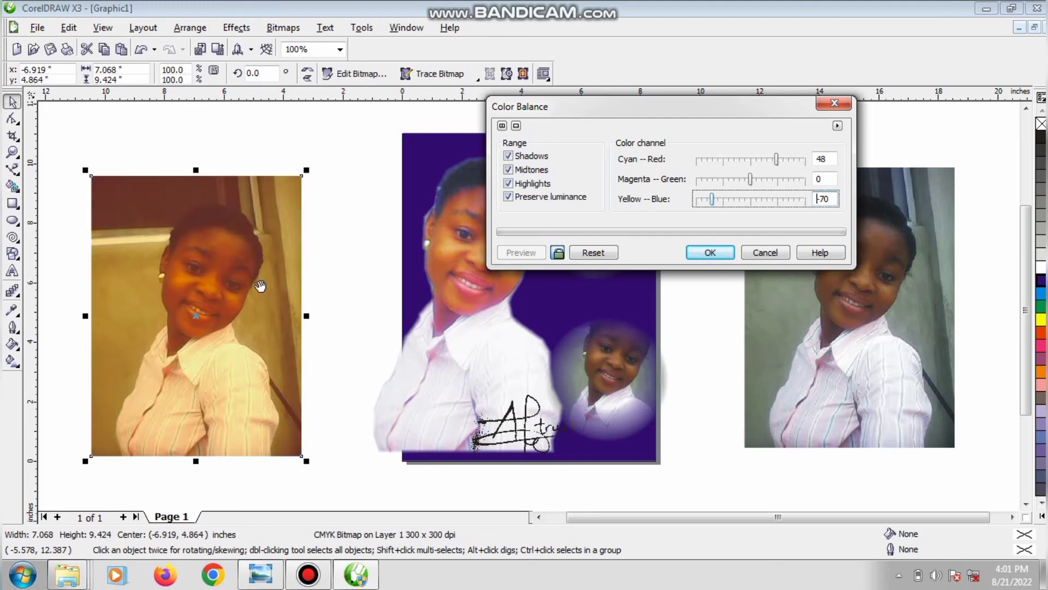
left_click(729, 251)
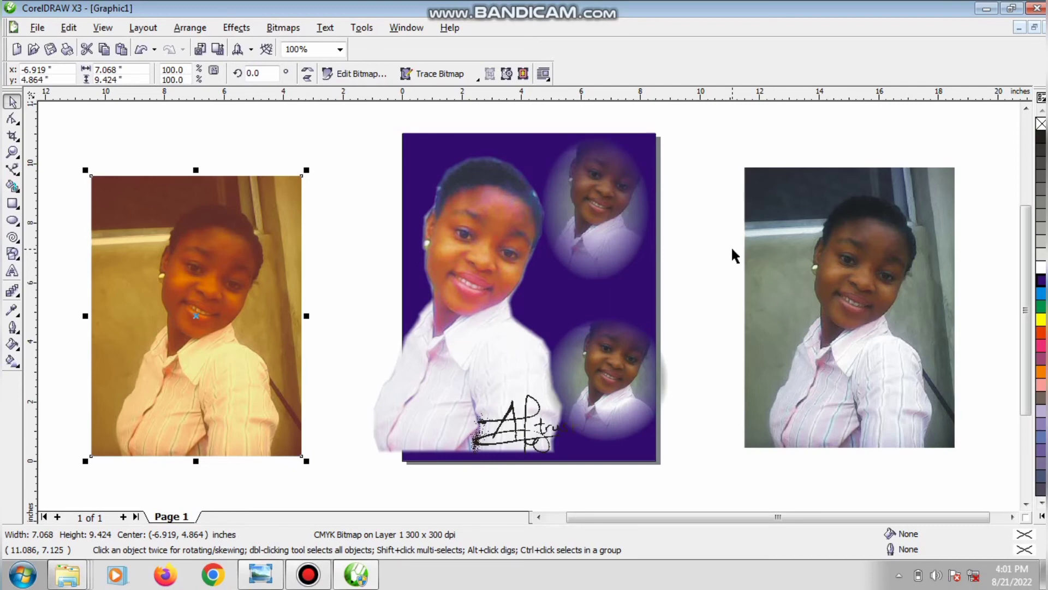
Step: Apply a straight-segment tone curve to the same photo's CMYK channels, with its point pulled down near the lower-right grid crossing
left_click(237, 27)
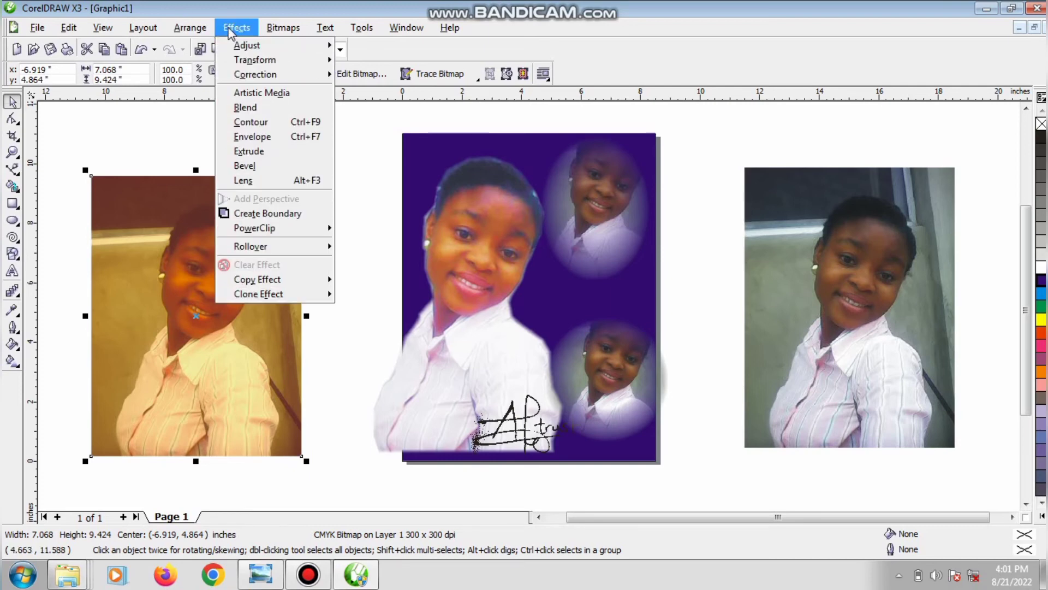
mouse_move(248, 45)
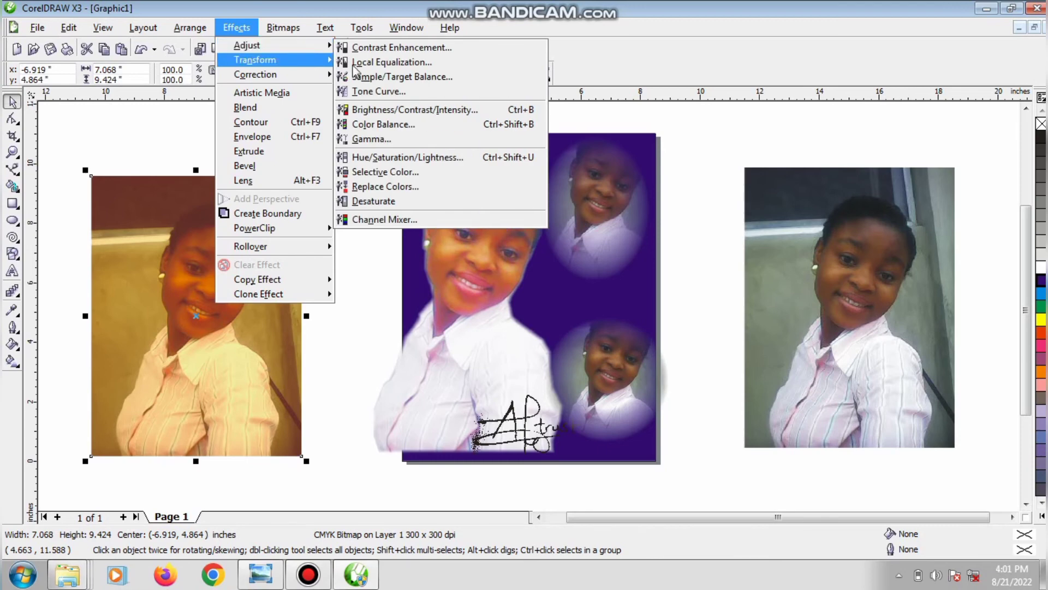
left_click(380, 91)
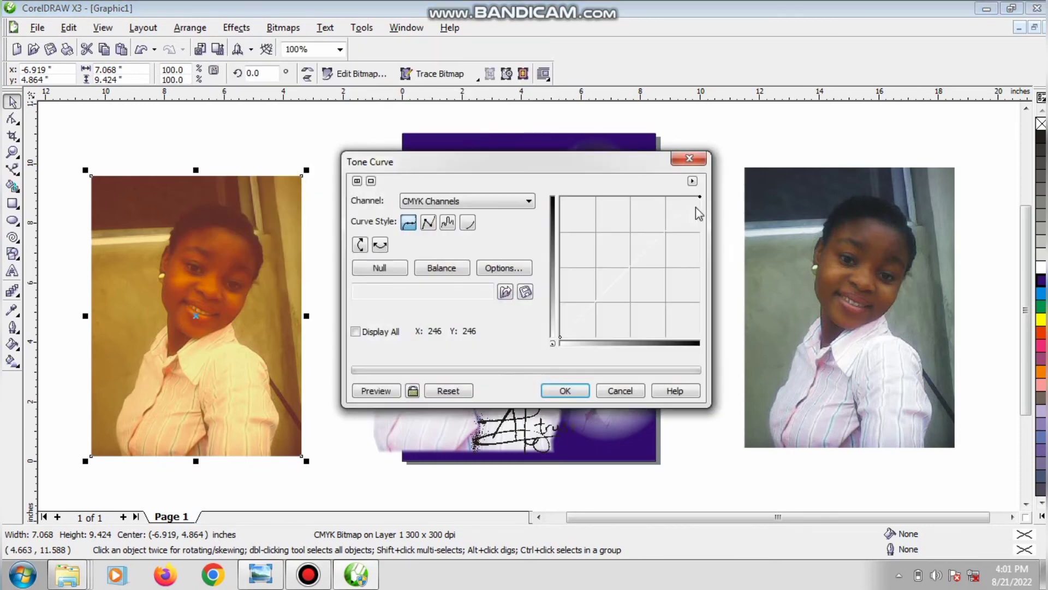
left_click_drag(554, 172, 675, 89)
left_click(549, 139)
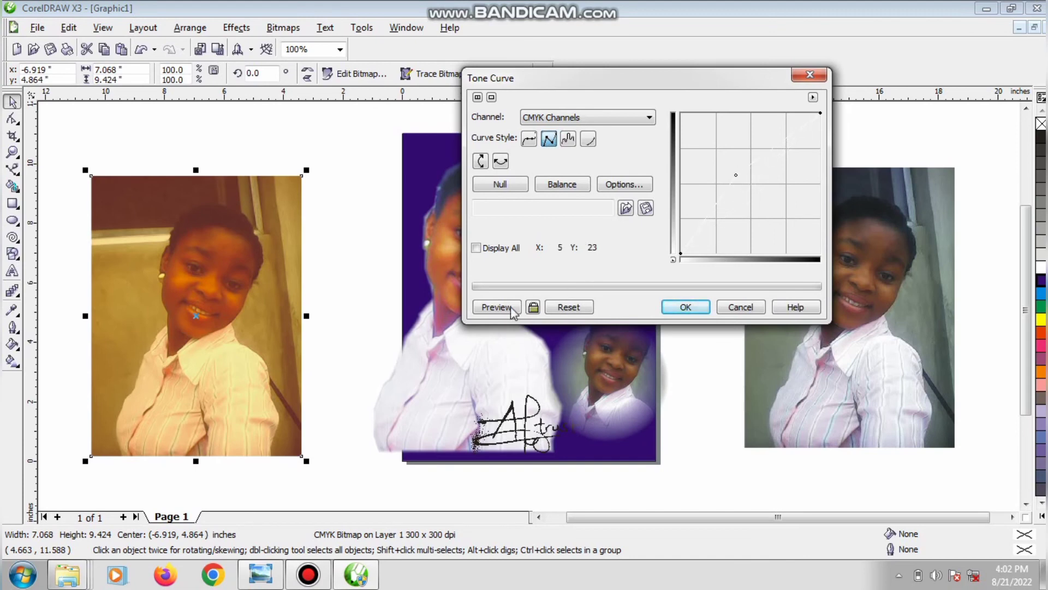
left_click(533, 308)
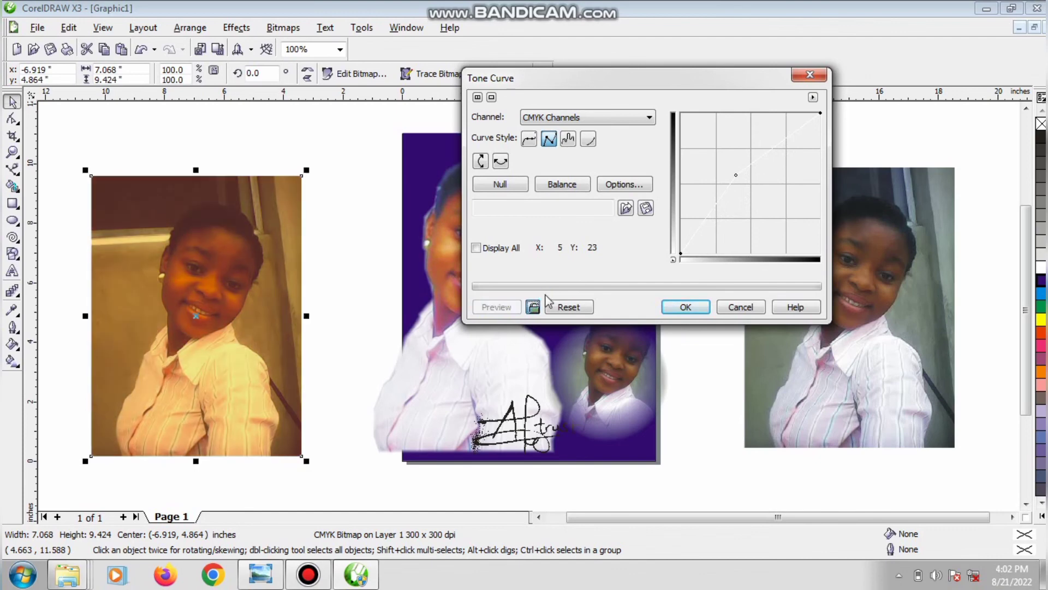
left_click_drag(736, 176, 786, 222)
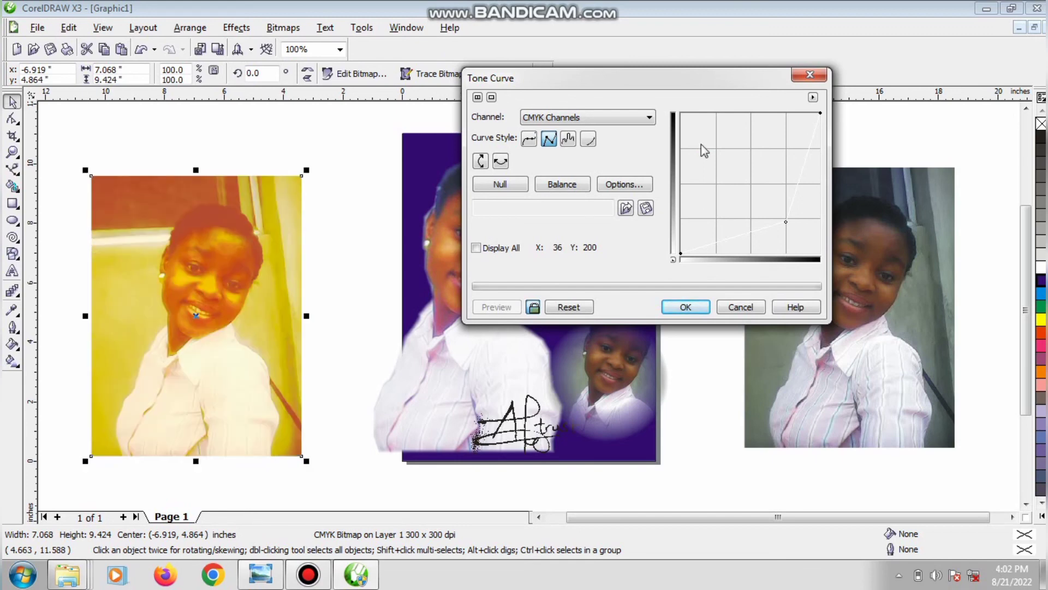
left_click(686, 307)
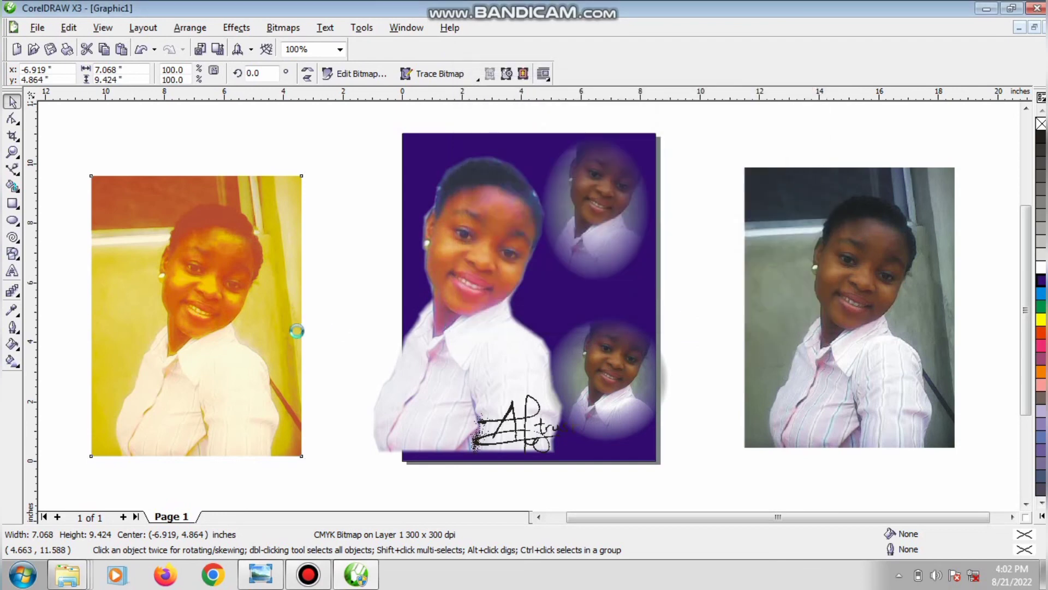